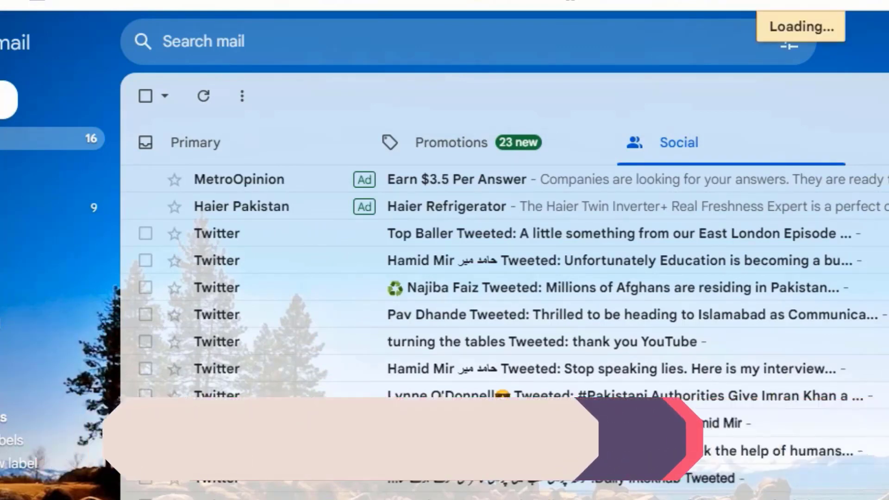
Look through Gmail's Promotions and Social mail for the verification code
click(505, 149)
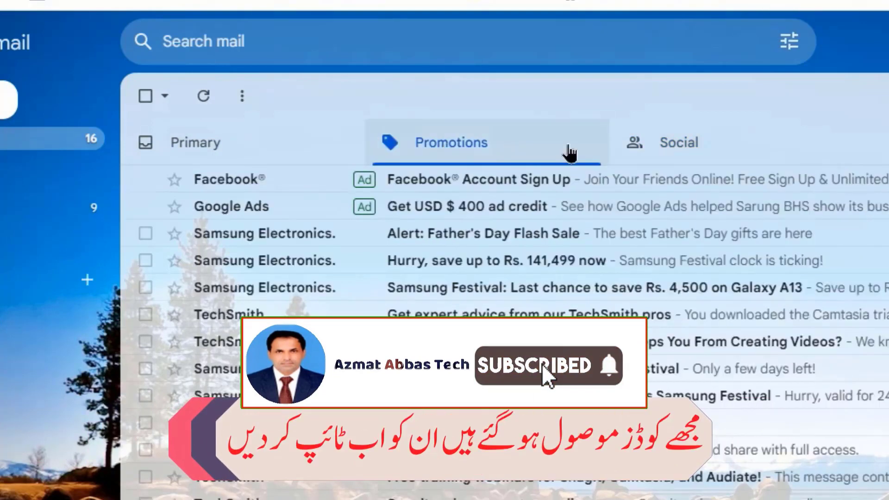
click(689, 144)
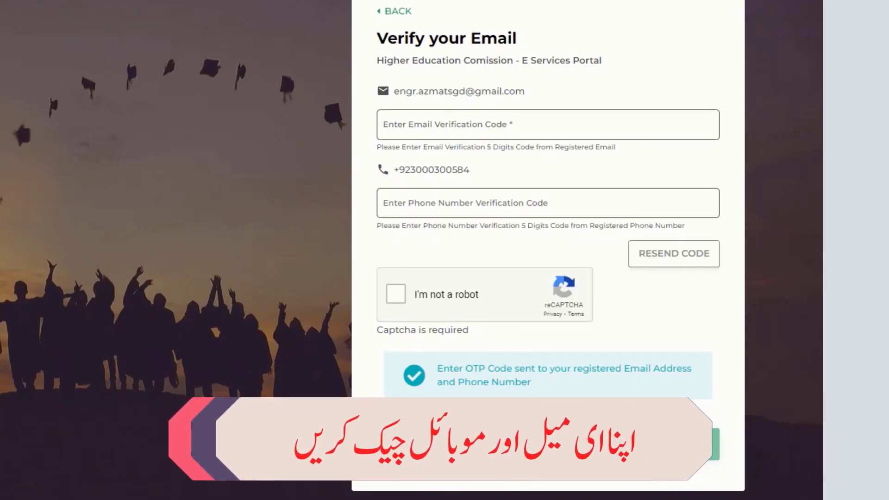
Enter the emailed verification code and the phone verification code on the Verify your Email page
click(498, 124)
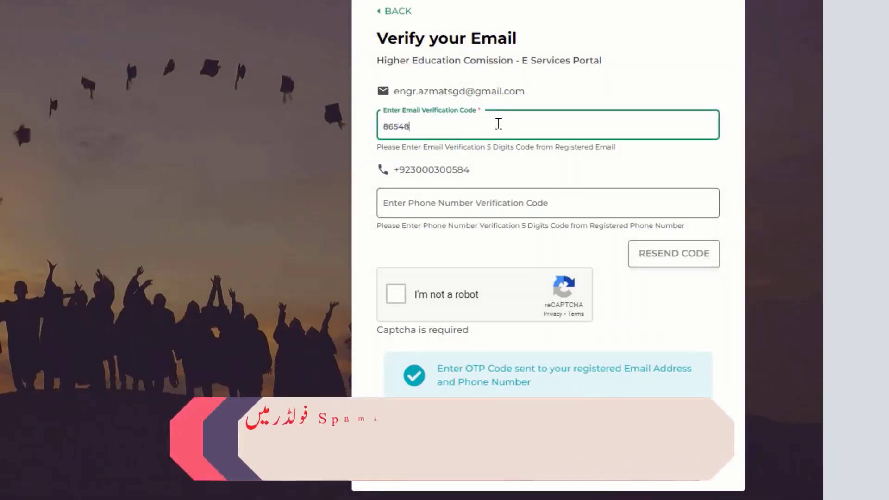
click(450, 206)
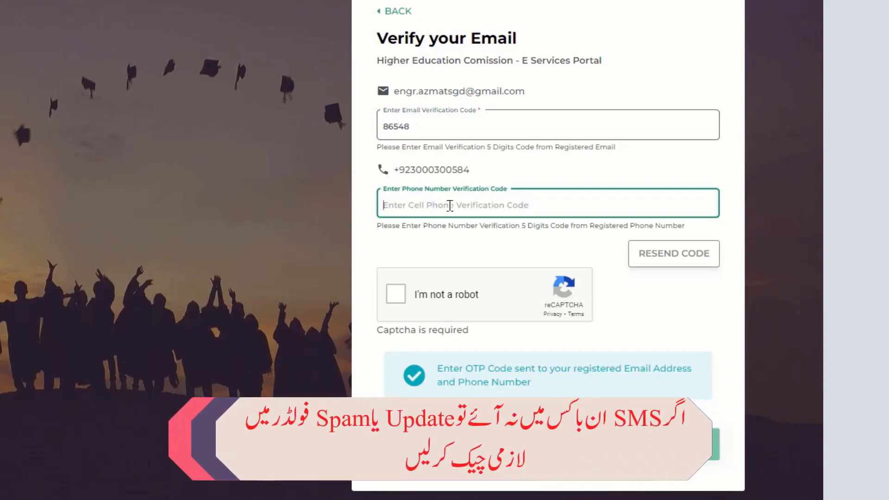
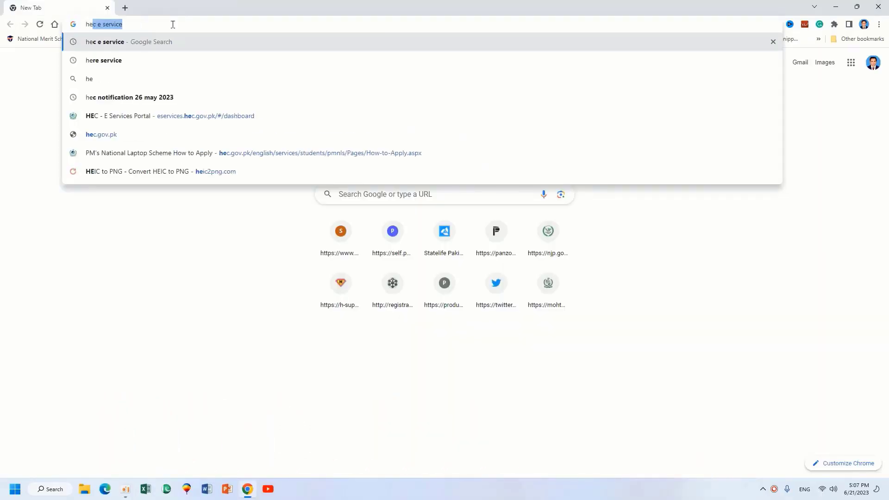
Google 'hec e service' and open the HEC - E Services Portal result
key(BackSpace)
key(BackSpace)
text(c e se)
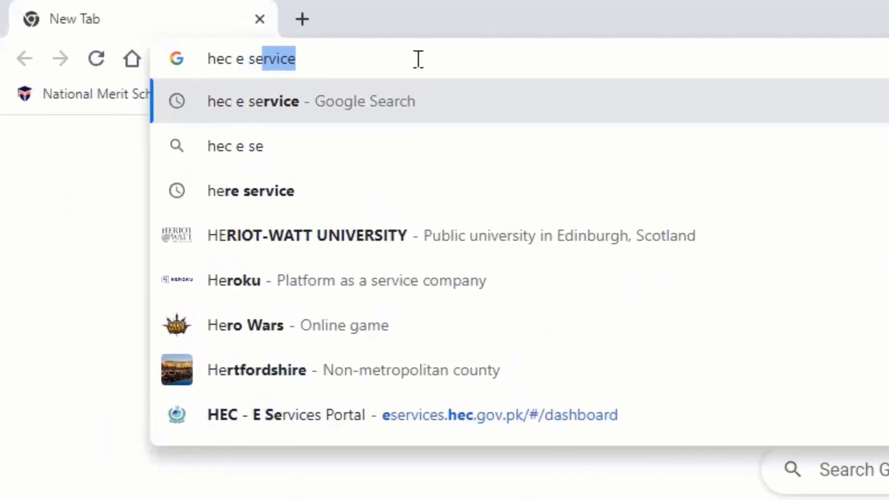
text(rvic)
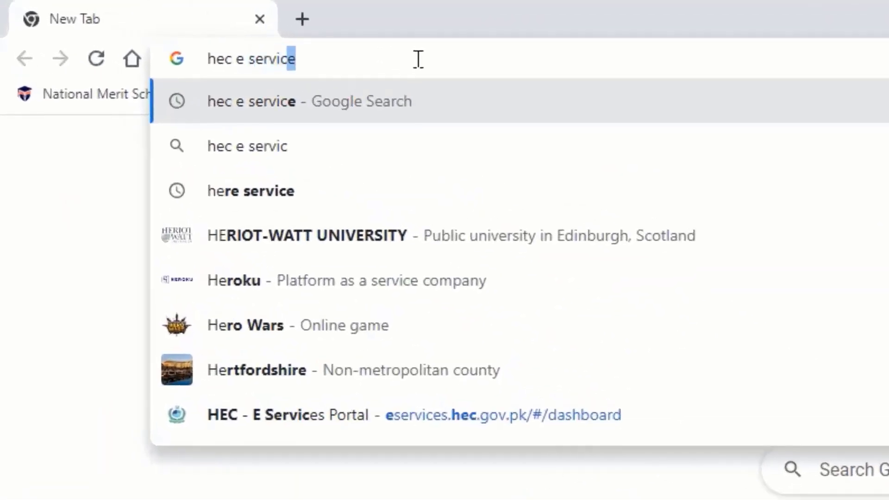
key(Return)
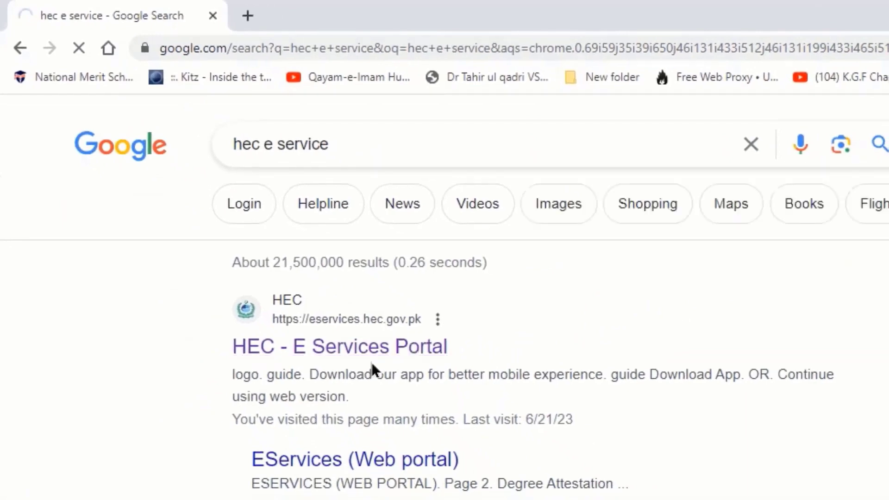
click(472, 404)
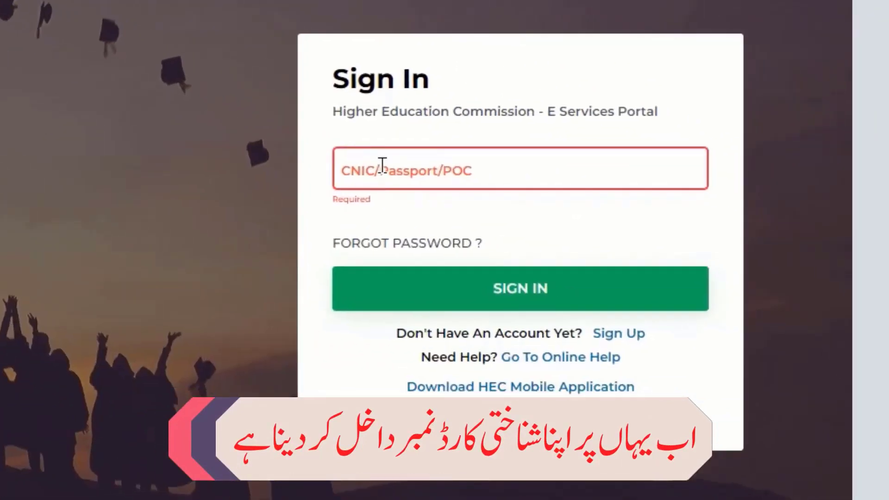
Sign in with the saved CNIC and password, then go to My Profile
click(382, 166)
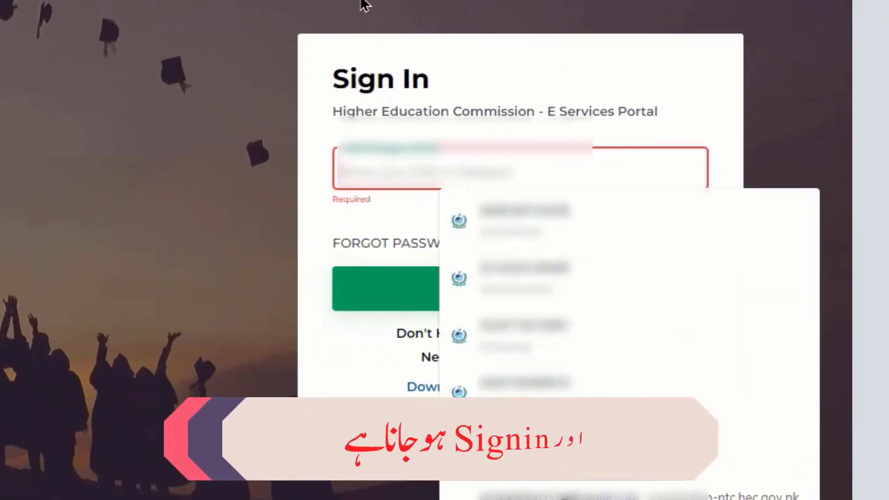
click(496, 273)
click(393, 207)
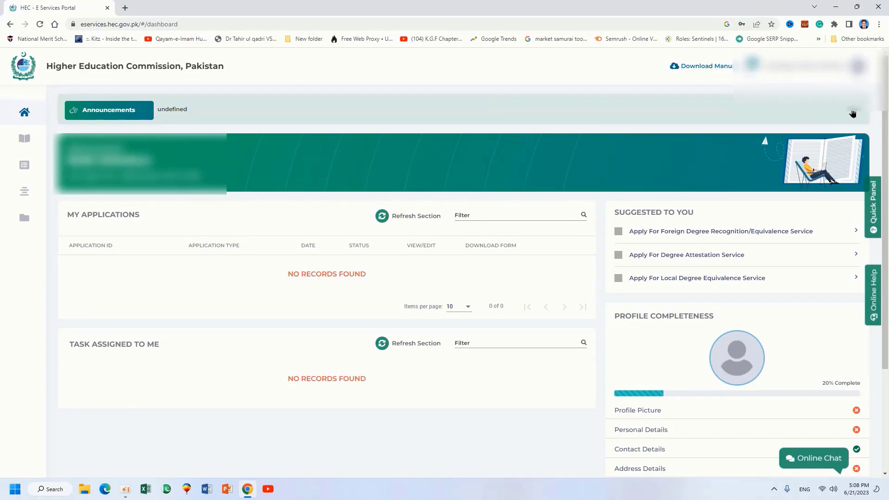
click(859, 69)
click(724, 131)
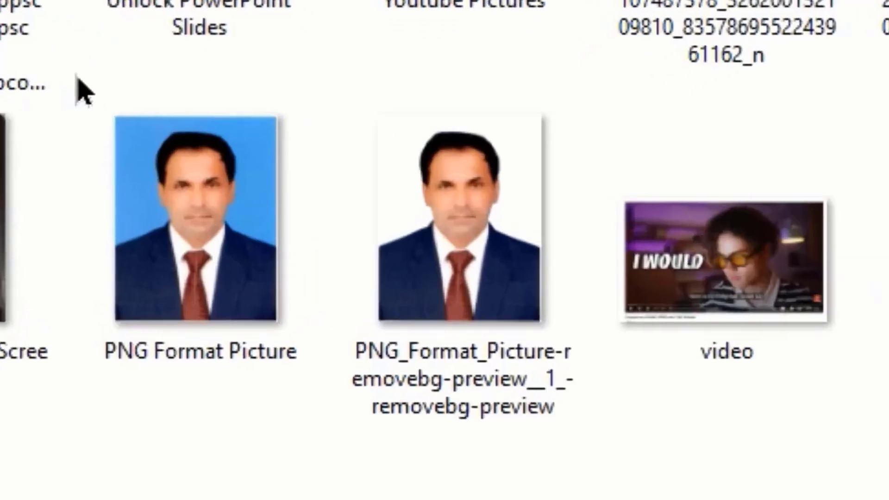
Choose the PNG profile picture, set the title to Ms., and review the name fields
click(209, 268)
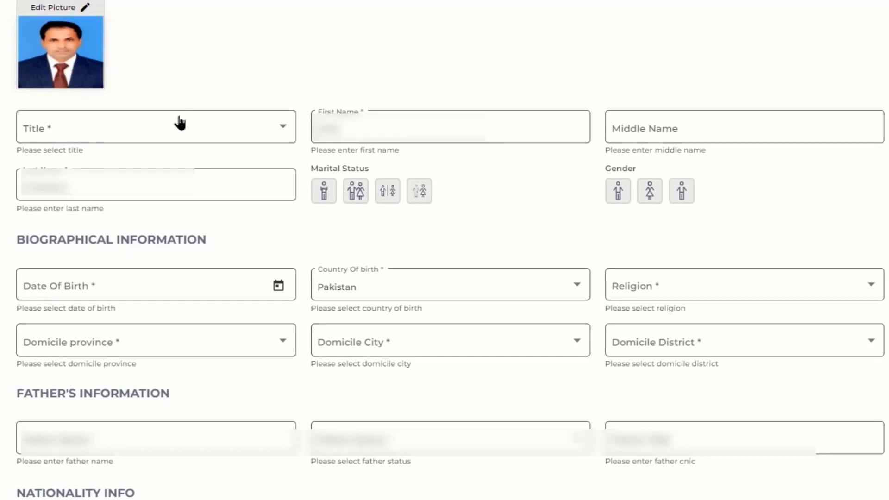
click(163, 132)
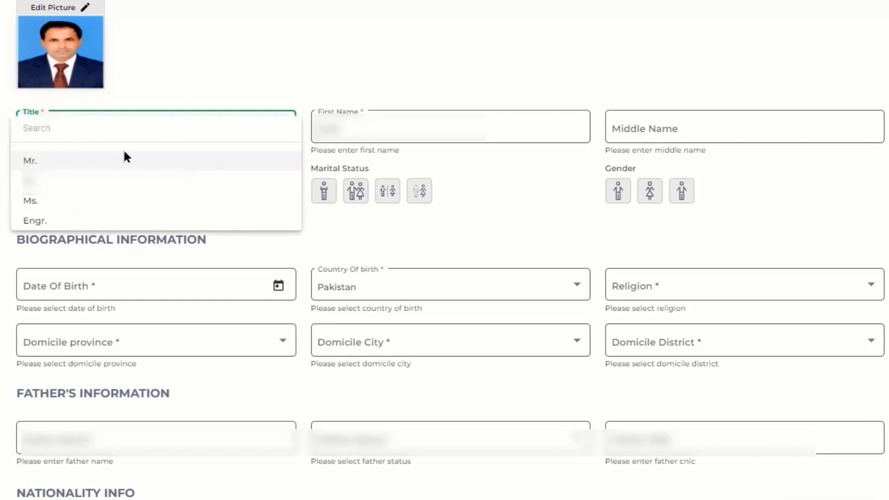
click(93, 201)
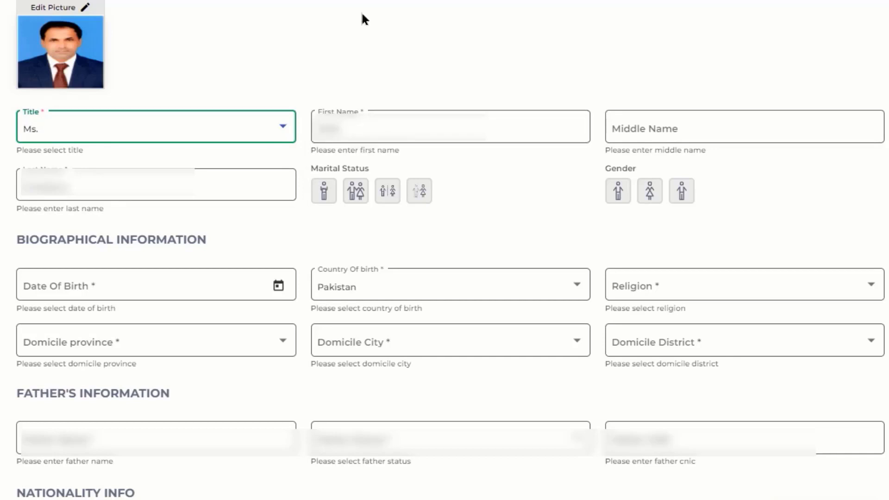
click(371, 130)
click(710, 129)
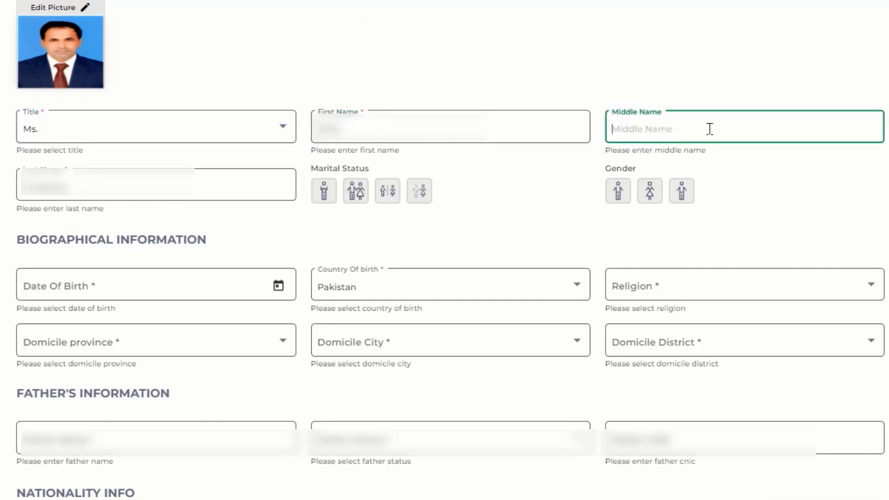
click(130, 185)
click(556, 224)
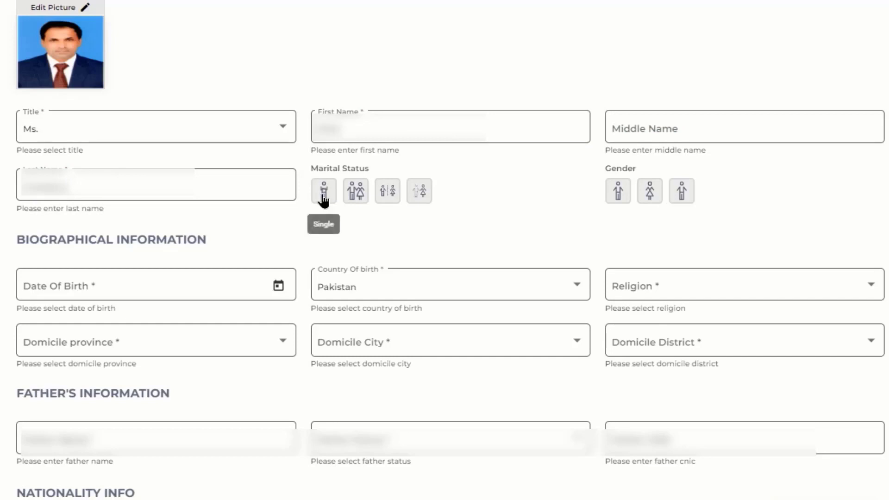
Set marital status Married, gender Female, date of birth, and domicile Punjab, Sargodha
click(356, 190)
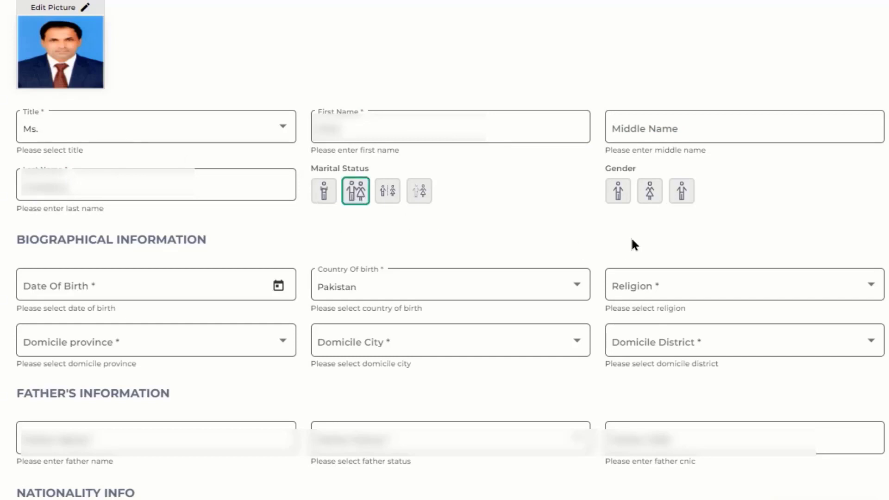
click(650, 198)
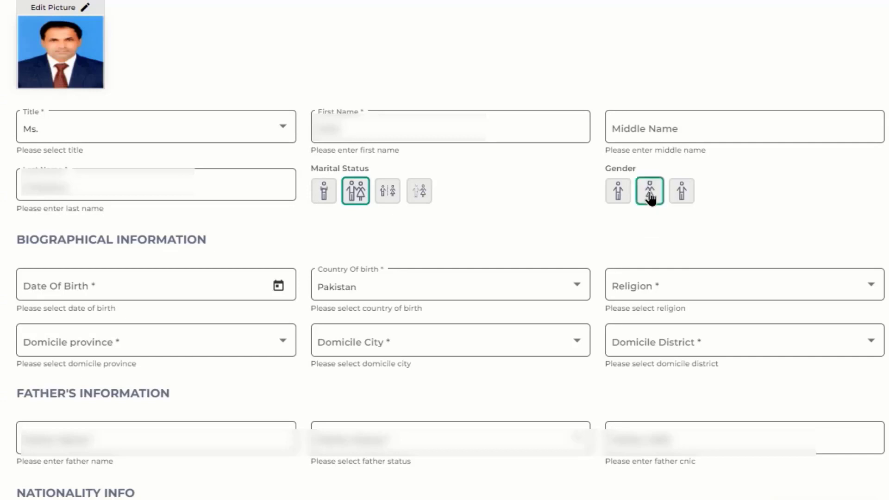
click(205, 282)
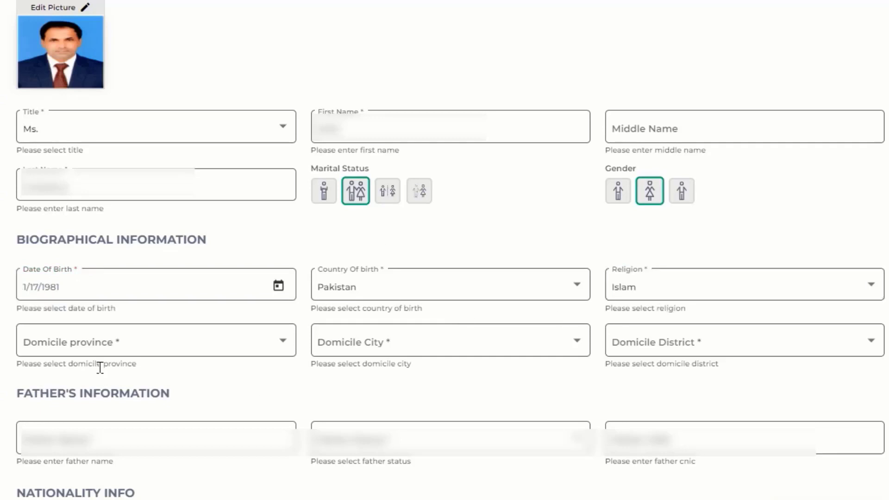
click(125, 345)
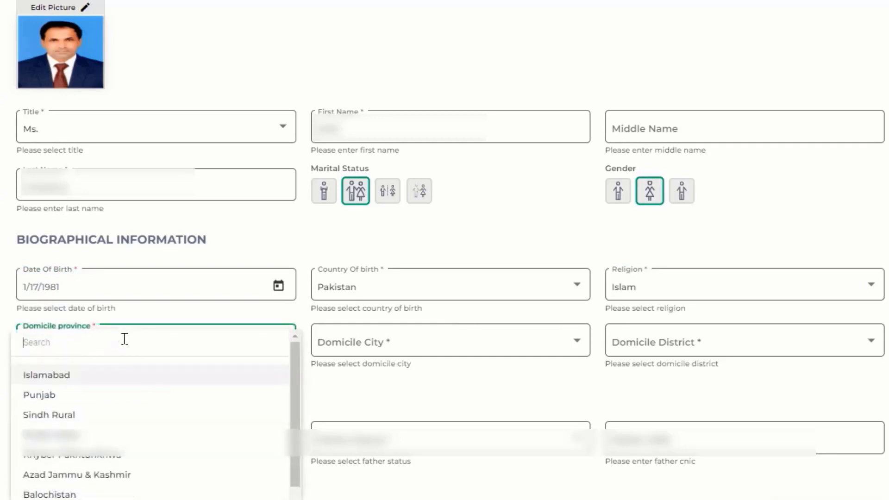
click(66, 396)
click(407, 345)
text(ss)
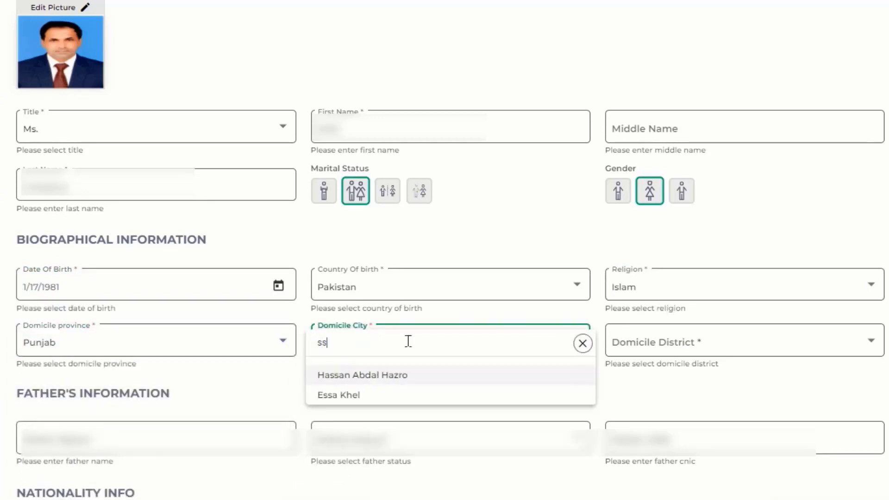
key(BackSpace)
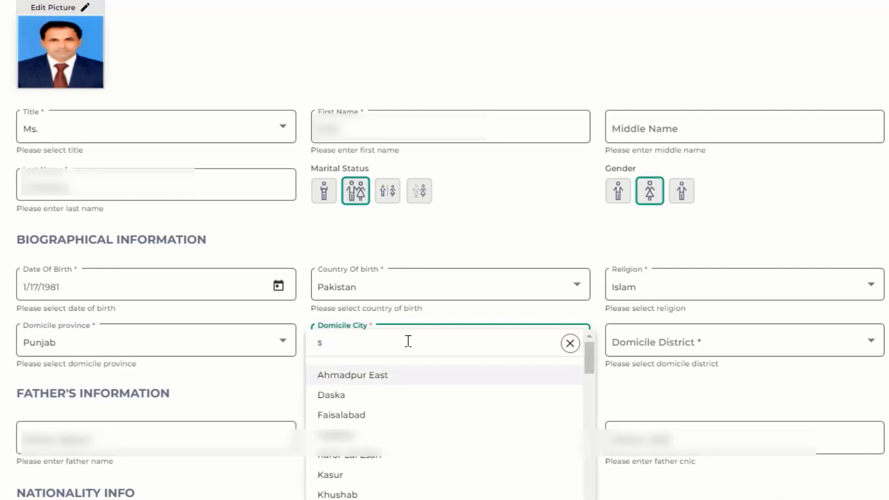
text(argodha)
key(Tab)
key(Tab)
Mark the father as Alive with occupation Agricultural Crop Farm Manager
click(409, 448)
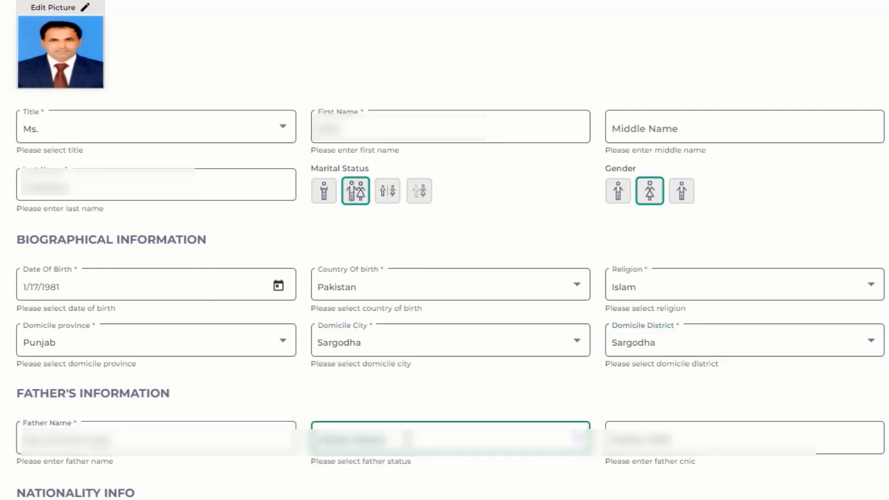
click(357, 476)
click(636, 439)
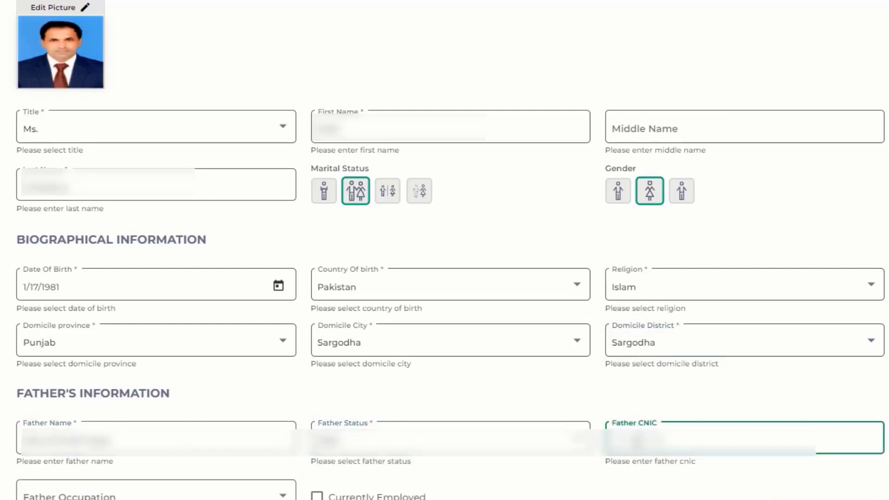
click(188, 494)
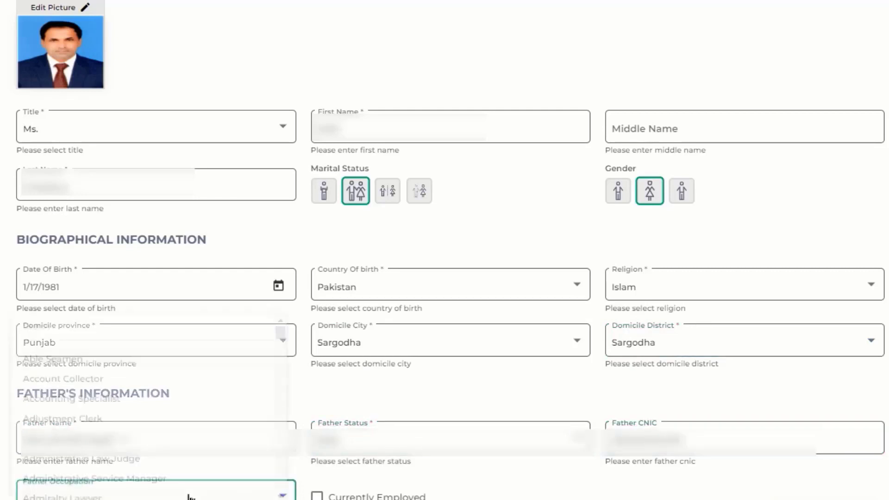
text(agri)
key(Return)
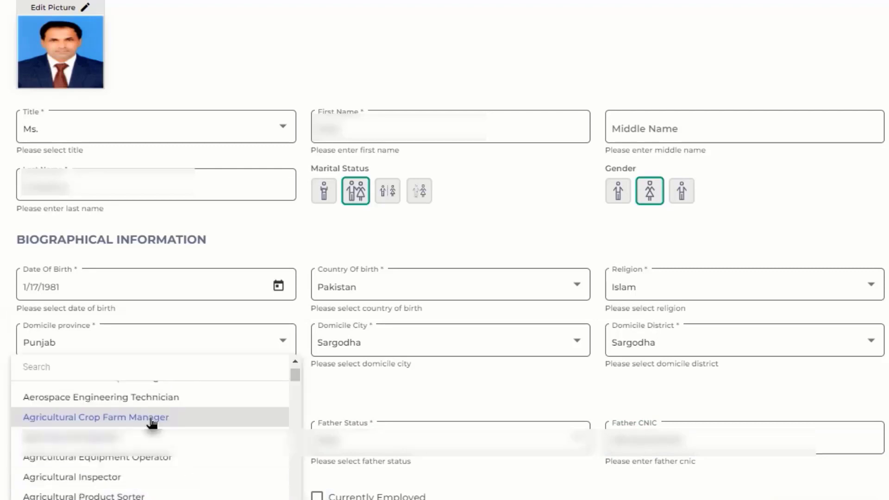
click(540, 496)
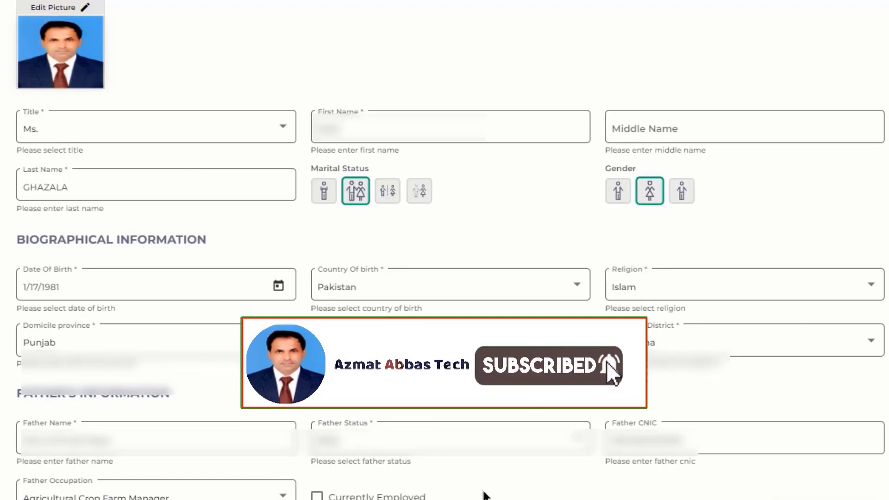
Save and close the profile form, dismissing the success confirmation
scroll(484, 496, down, 5)
click(776, 430)
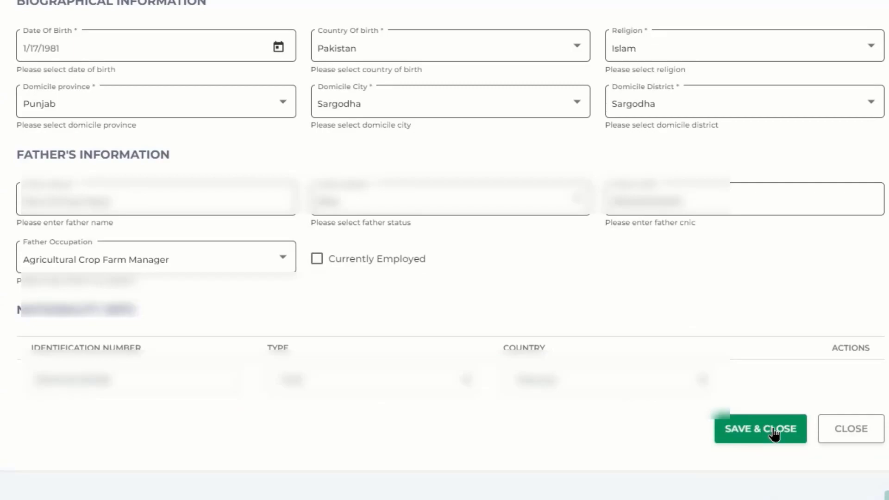
click(775, 431)
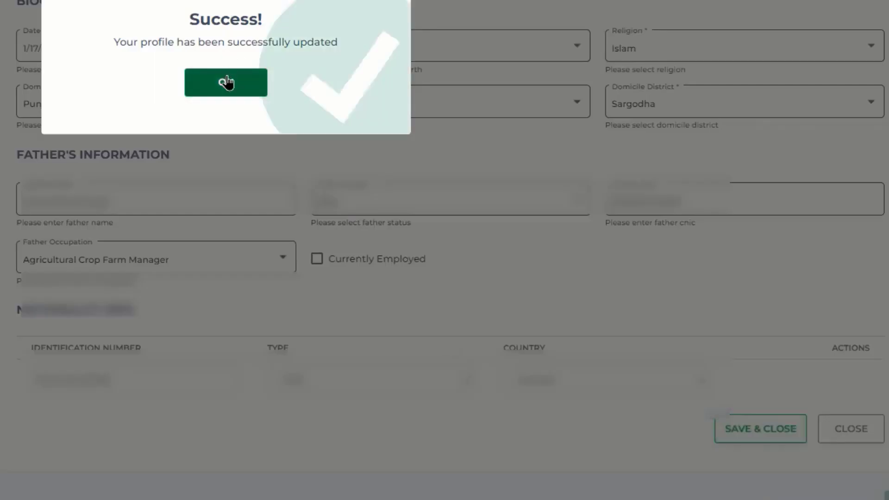
click(226, 82)
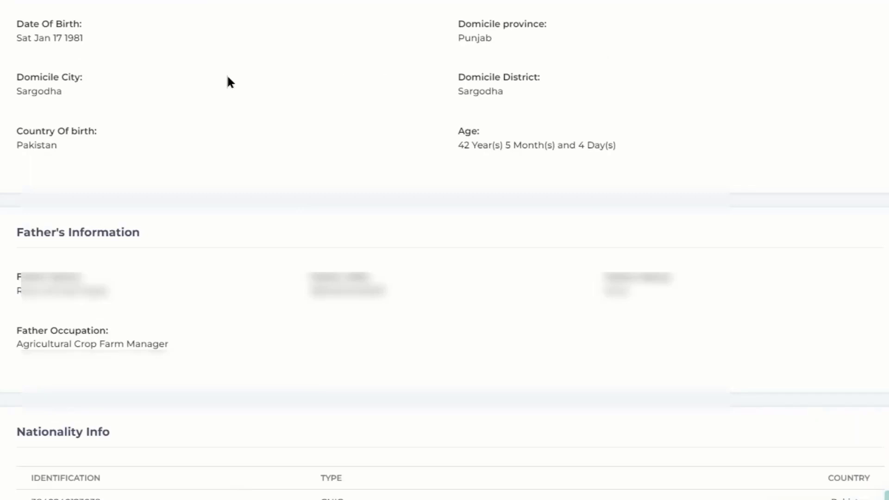
Enter the permanent street address with country Pakistan and city Sargodha
scroll(836, 468, down, 15)
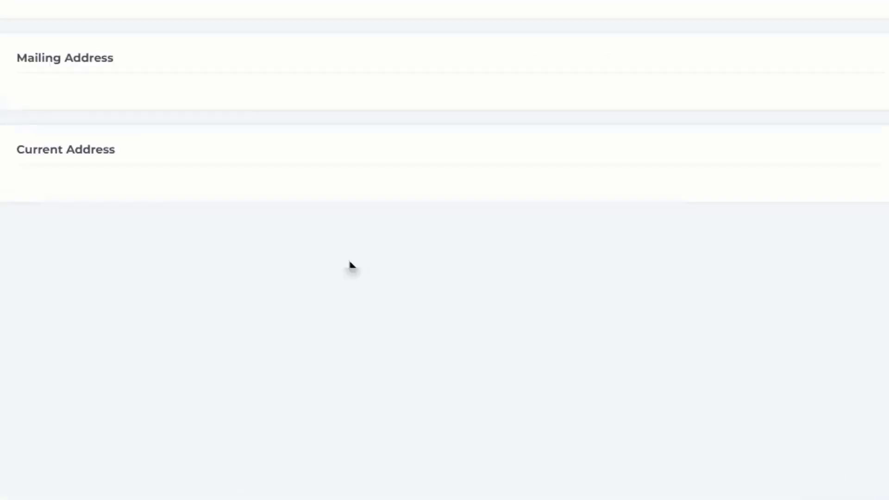
scroll(350, 265, up, 3)
click(69, 17)
text(V)
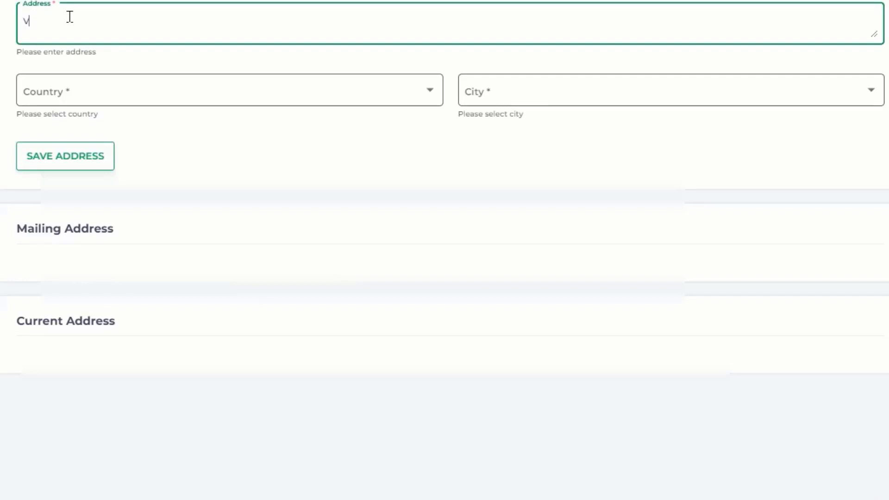
text(illage J)
click(209, 83)
text(p)
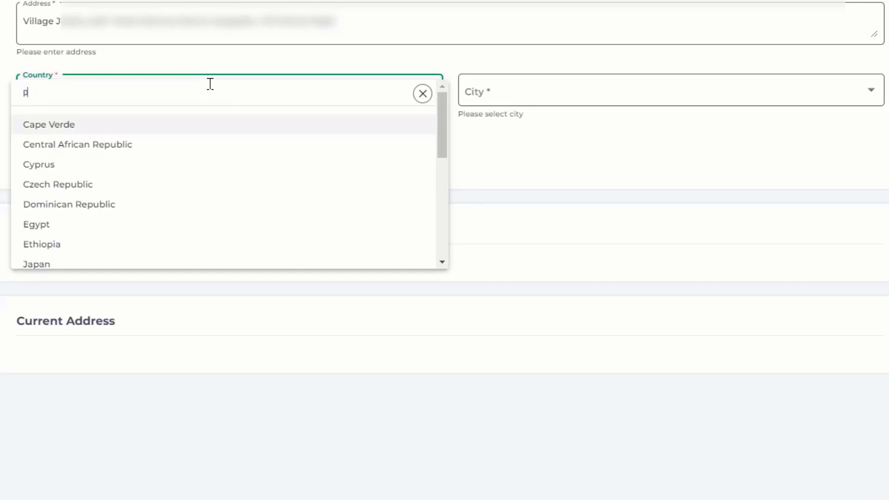
text(akis)
click(55, 132)
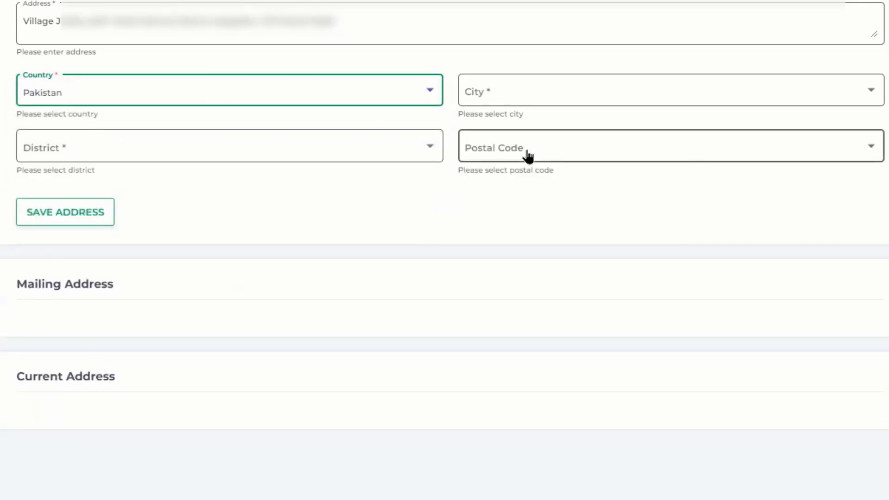
click(496, 90)
text(Sar)
key(Return)
Set the permanent address district to Sargodha and postal code to 40100
click(203, 143)
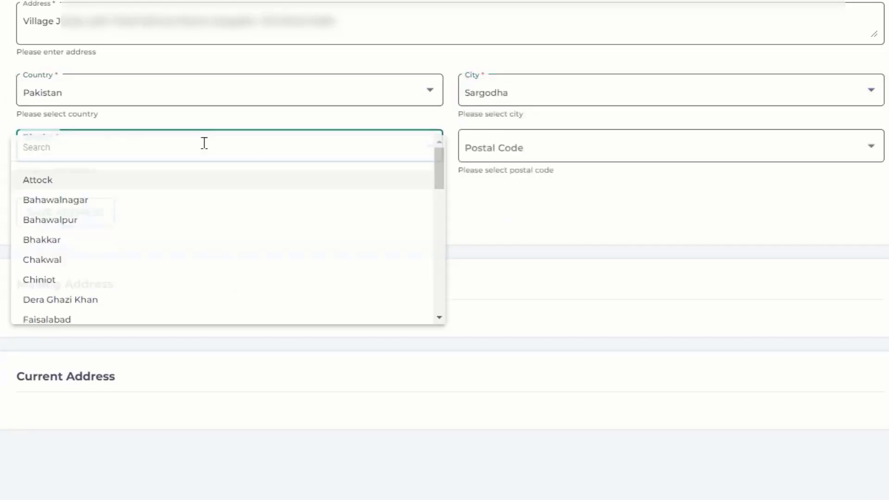
text(sar)
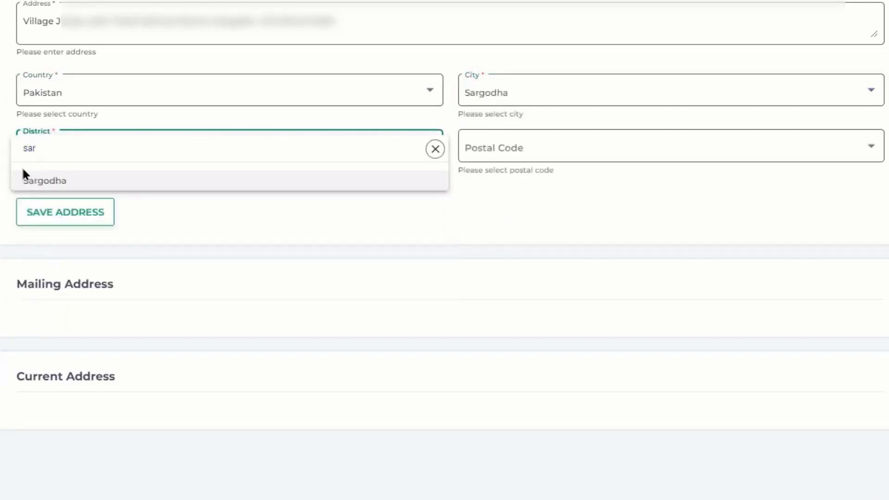
click(24, 185)
click(556, 158)
text(40100)
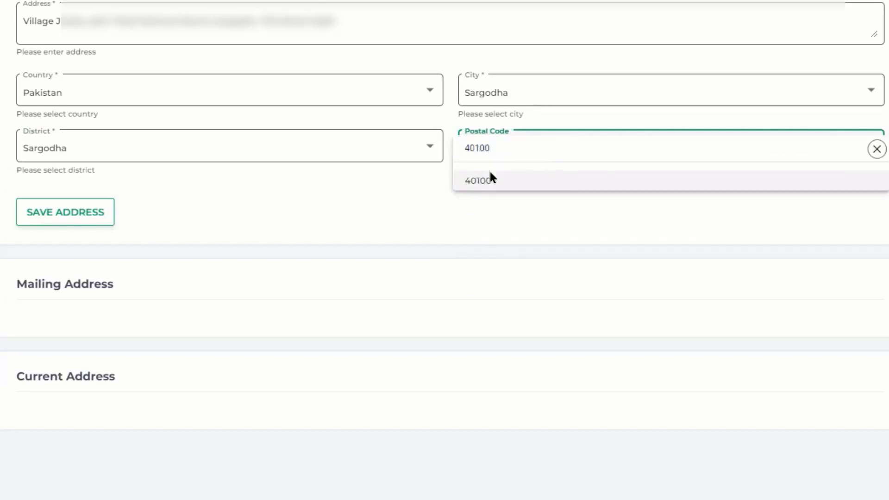
click(366, 183)
click(519, 149)
click(519, 149)
click(511, 185)
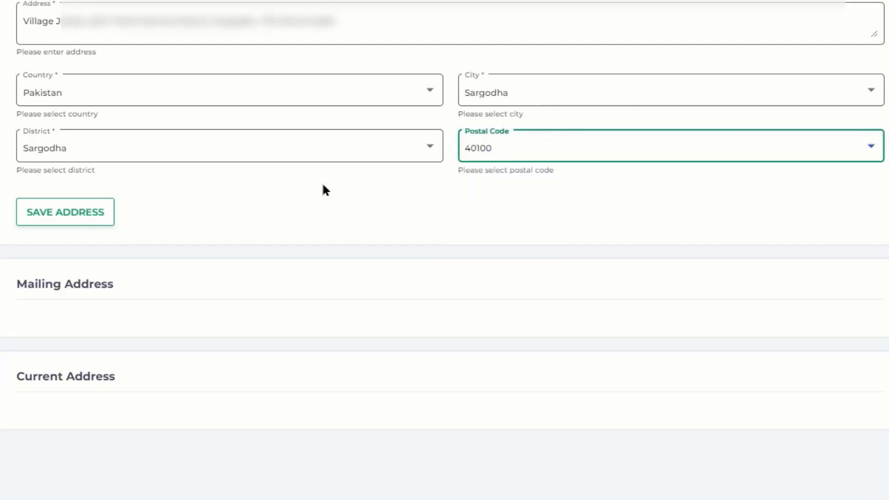
Save the permanent address and make the mailing address the same as permanent
click(88, 214)
click(218, 86)
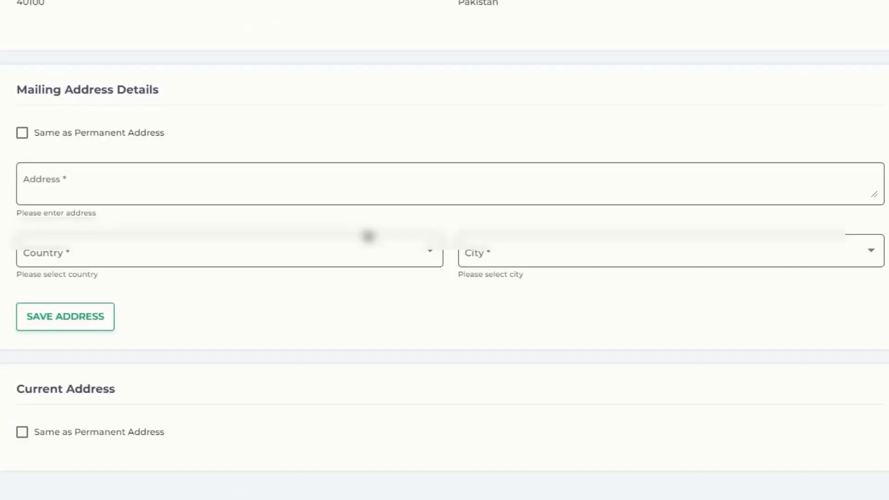
click(22, 133)
click(250, 96)
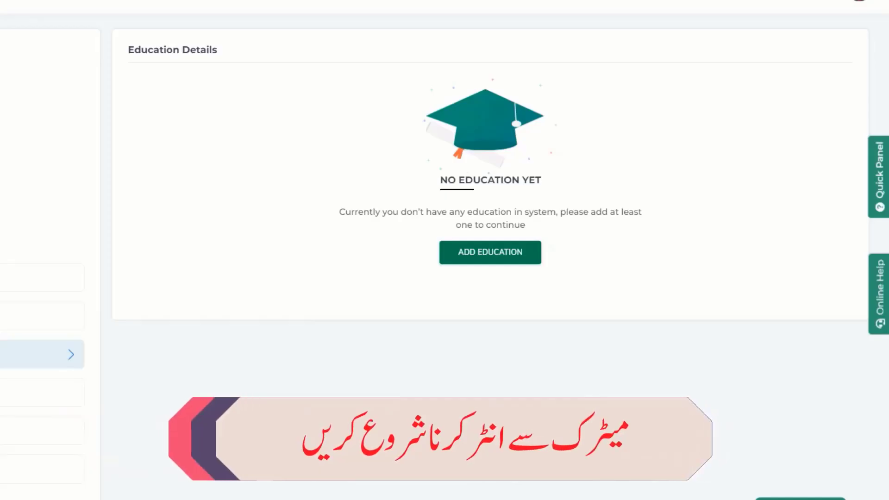
Add a Secondary School Certificate / Matriculation / O - level record dated 9/23/2012 to 9/23/2013
click(490, 255)
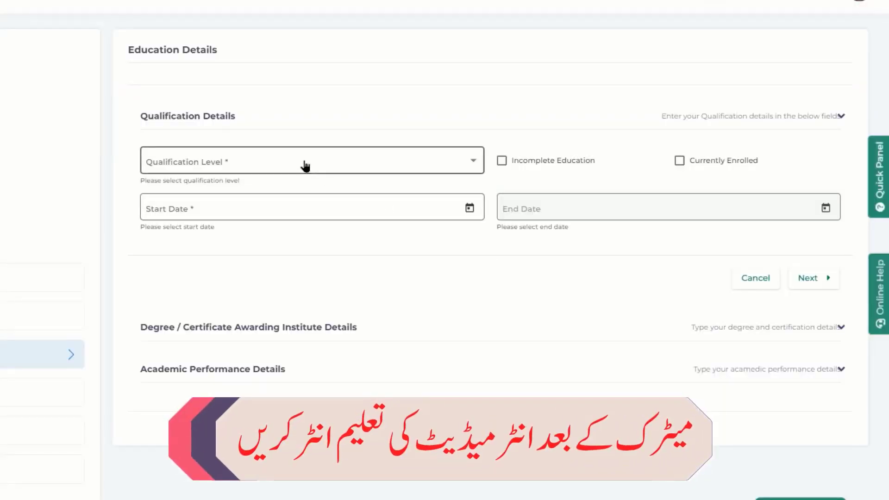
click(305, 167)
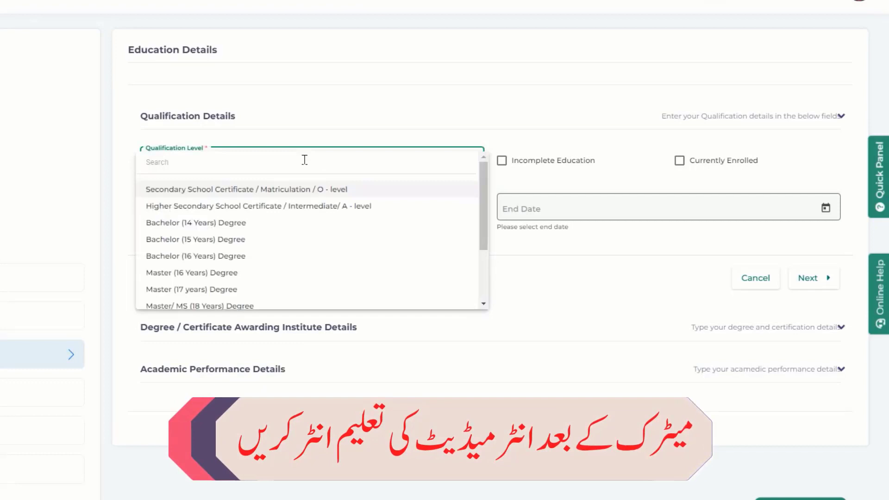
click(248, 190)
click(205, 206)
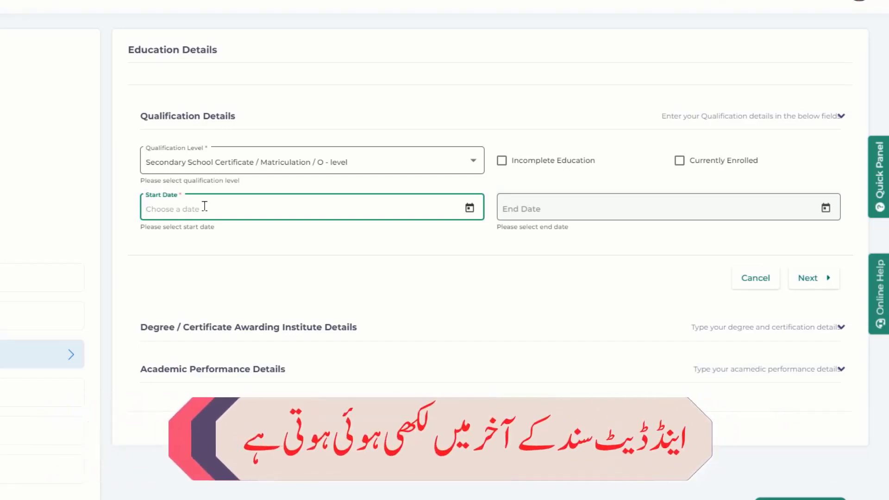
text(9/23/2012)
click(521, 202)
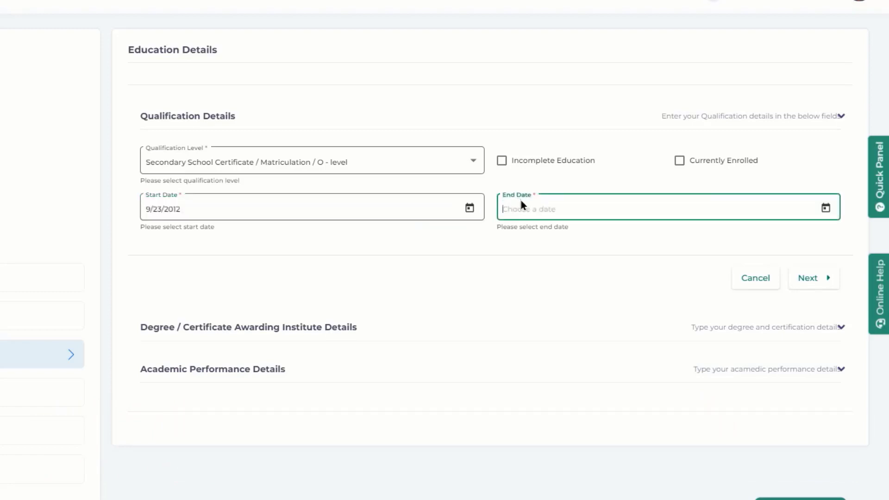
text(9/23/2013)
click(569, 260)
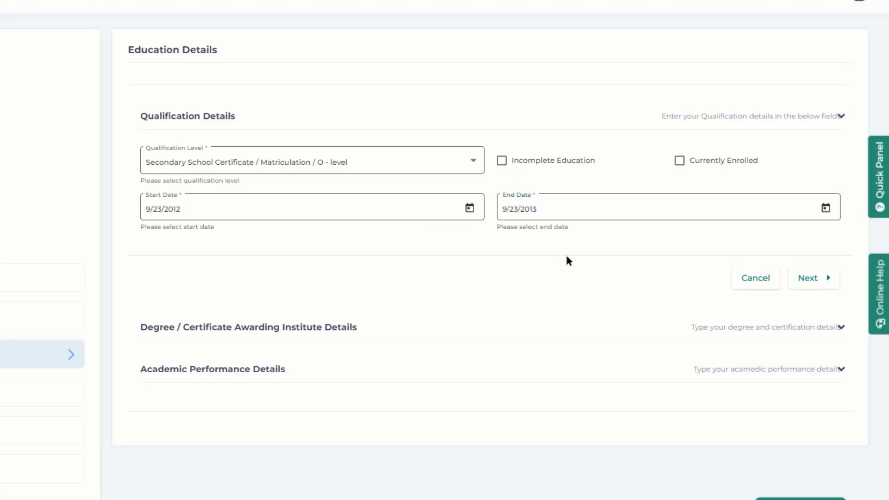
click(814, 279)
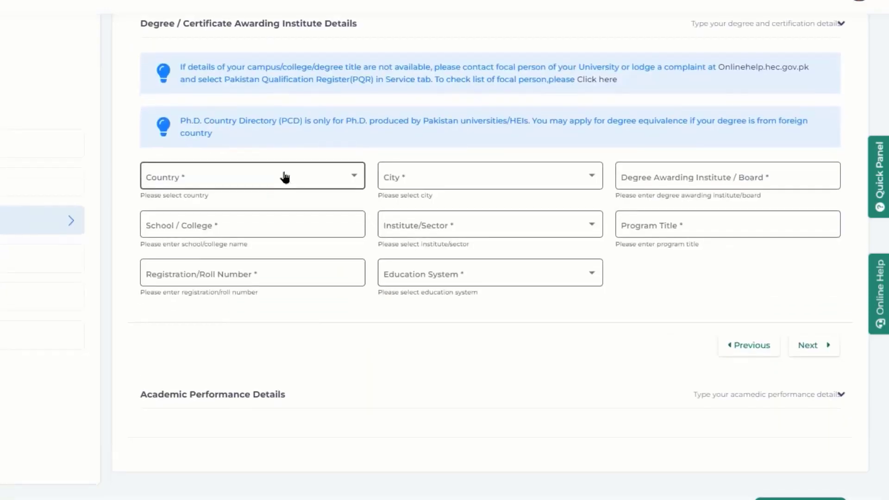
Set the Matric institute country to Pakistan and city to Islamabad
click(285, 178)
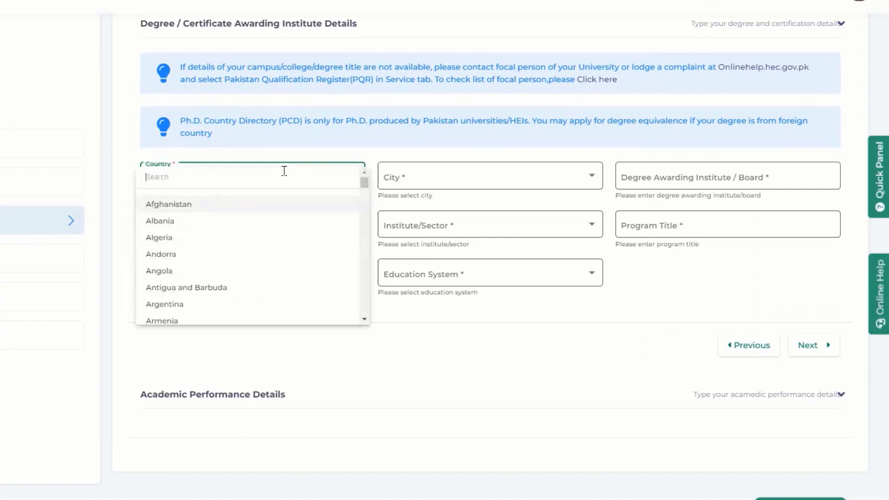
text(pak)
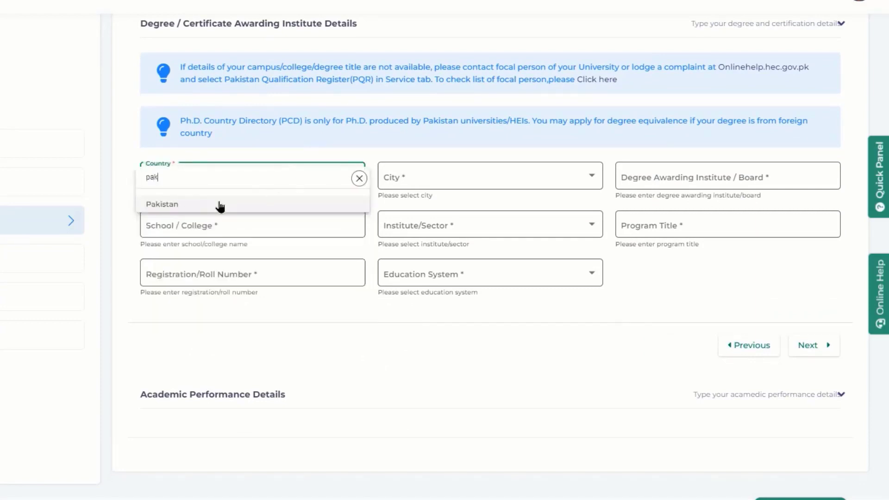
click(220, 207)
click(414, 177)
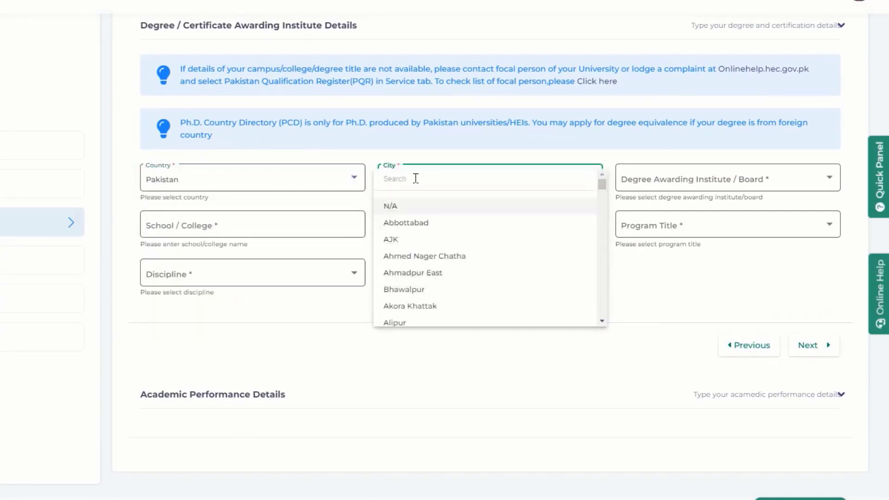
click(462, 379)
click(471, 399)
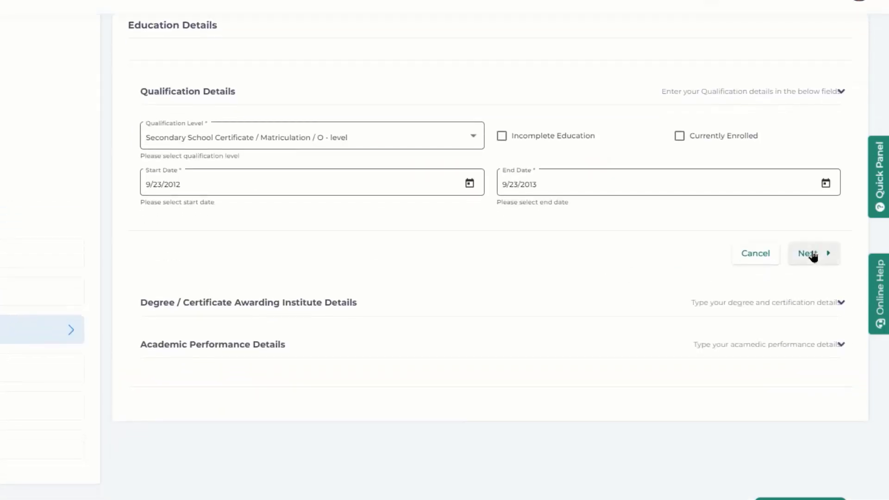
click(811, 254)
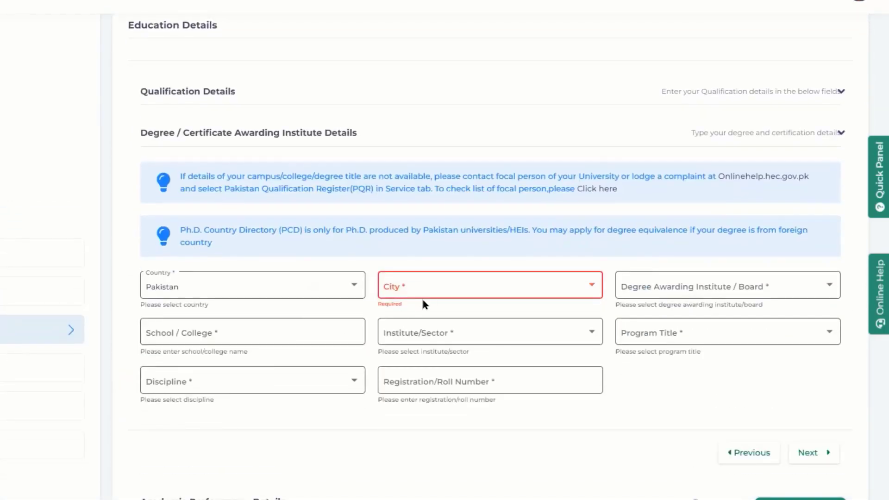
click(429, 288)
text(isla)
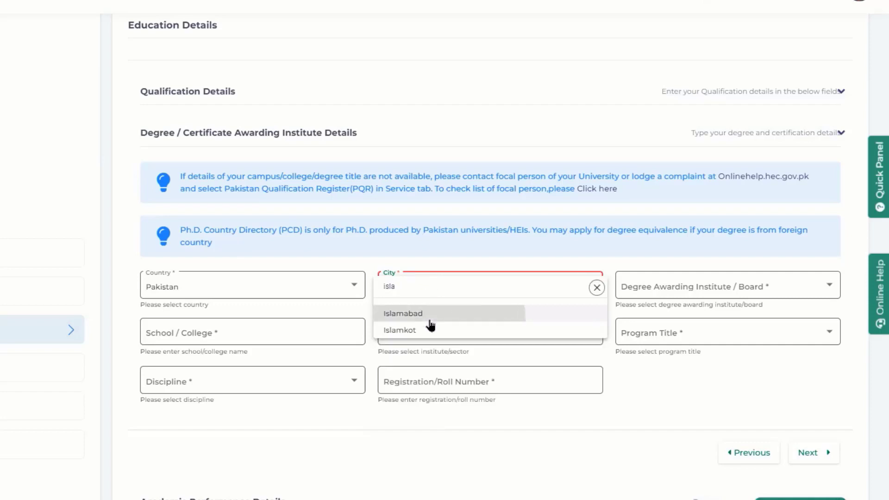
click(429, 315)
Choose Allama Iqbal Open University as awarding body and name the school 'Aiou Islamabad'
click(666, 284)
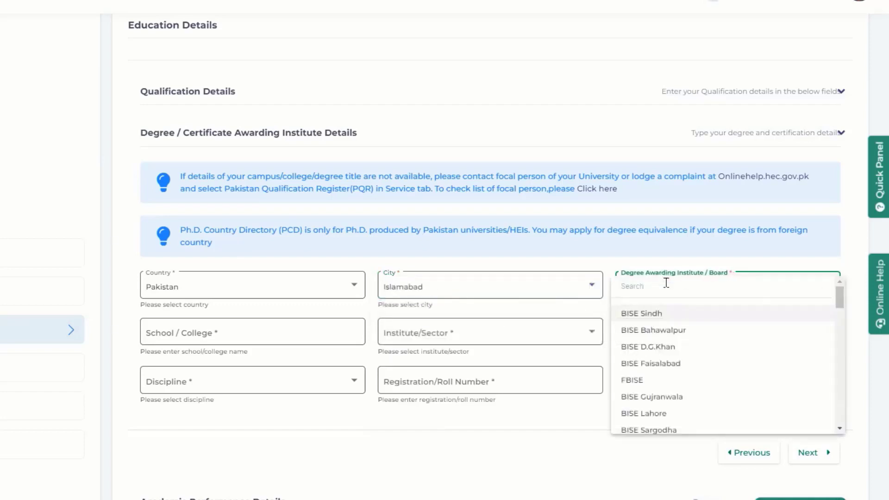
text(aiou)
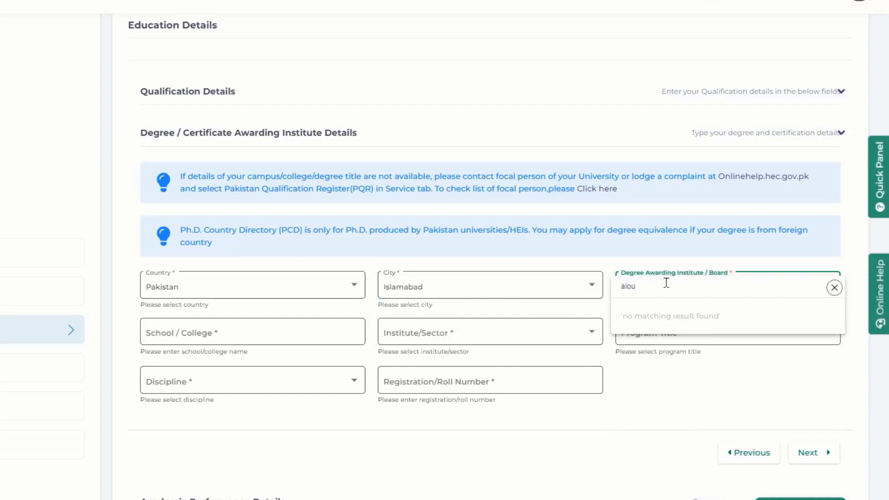
key(BackSpace)
key(BackSpace)
key(BackSpace)
key(BackSpace)
scroll(700, 359, down, 5)
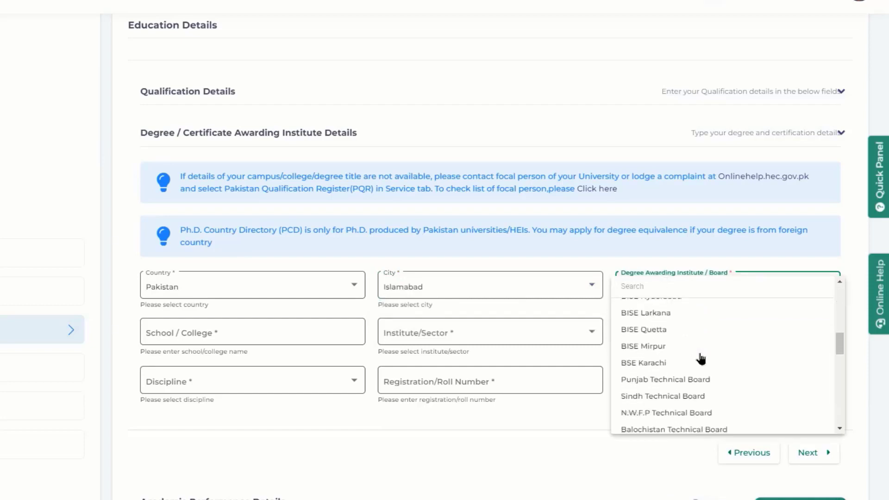
scroll(700, 359, down, 3)
click(696, 401)
click(240, 332)
text(st)
key(BackSpace)
key(BackSpace)
text(Aiou I)
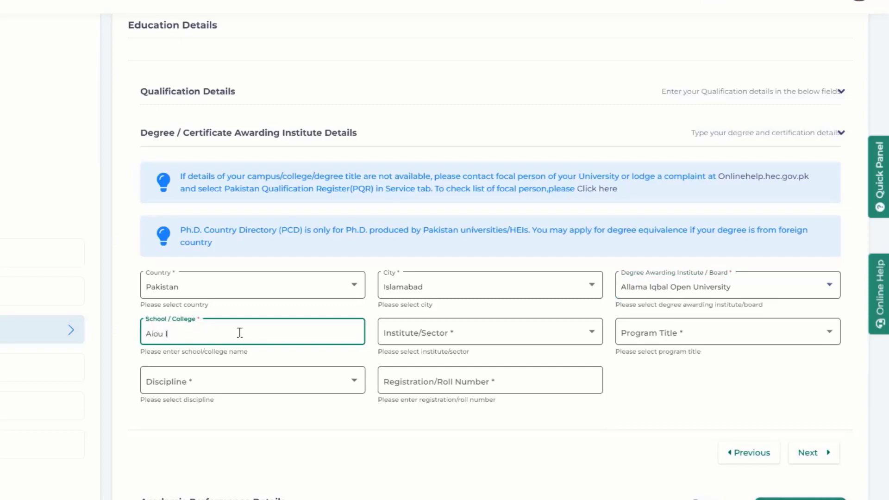
text(slamabad)
Set sector Public Sector, program title Matric and discipline Arts, then continue
click(453, 332)
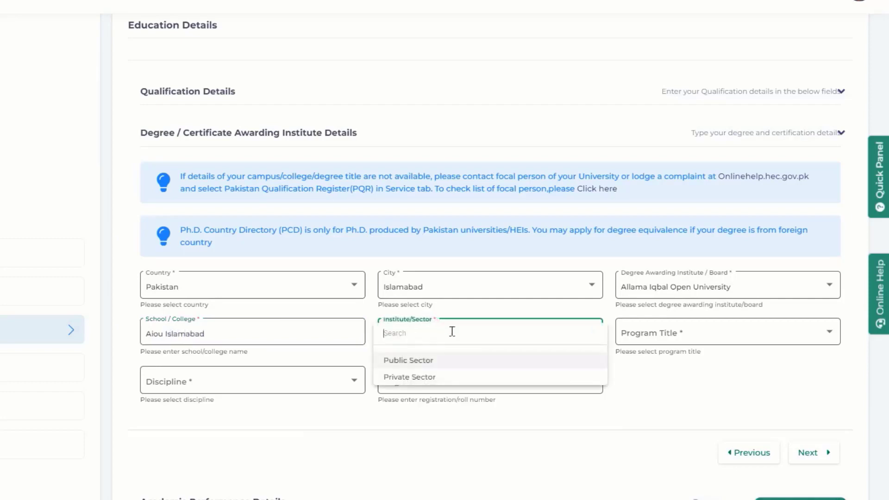
click(431, 361)
click(665, 328)
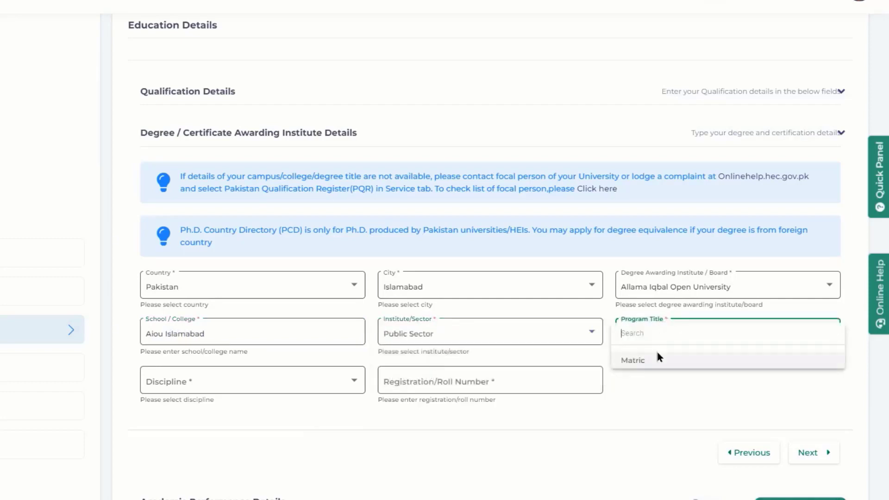
click(642, 361)
click(229, 381)
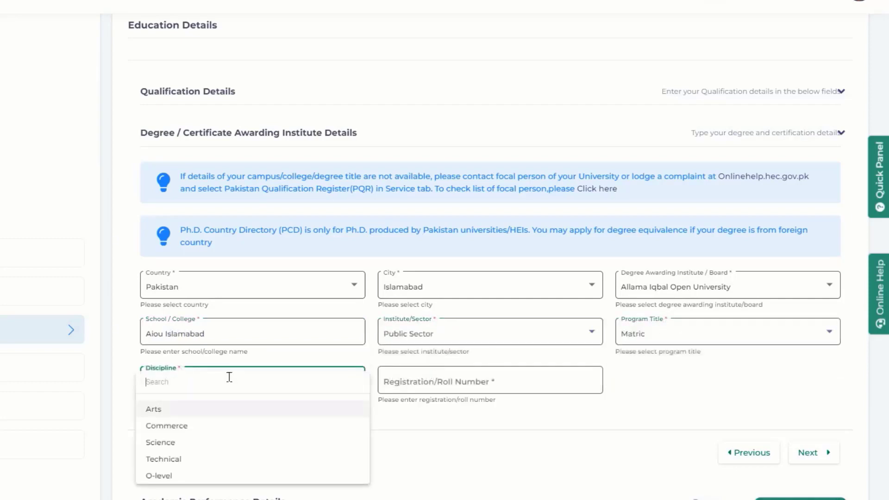
click(183, 412)
click(476, 379)
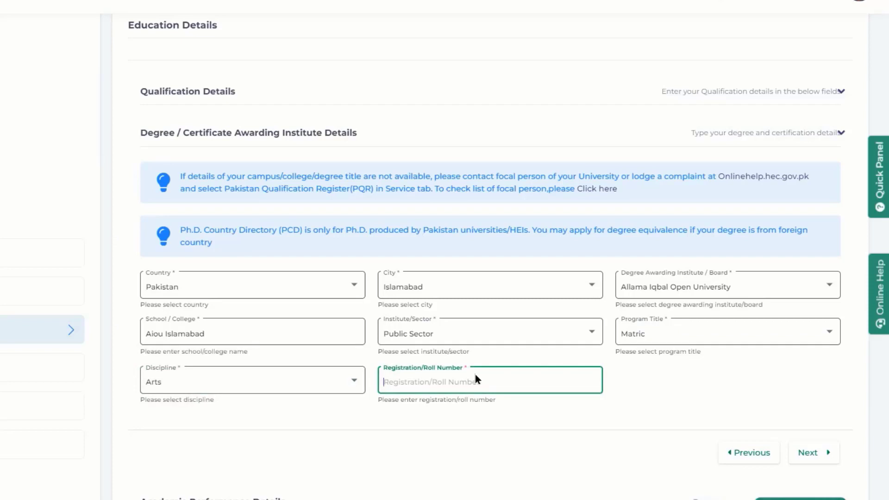
click(808, 452)
Save the Matric record with 549 of 1100 marks and start a new education entry
click(248, 222)
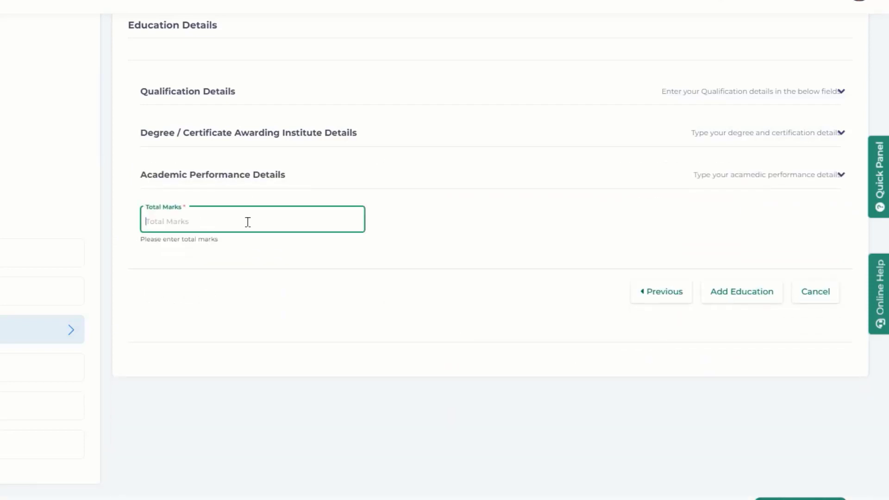
text(1100)
click(492, 211)
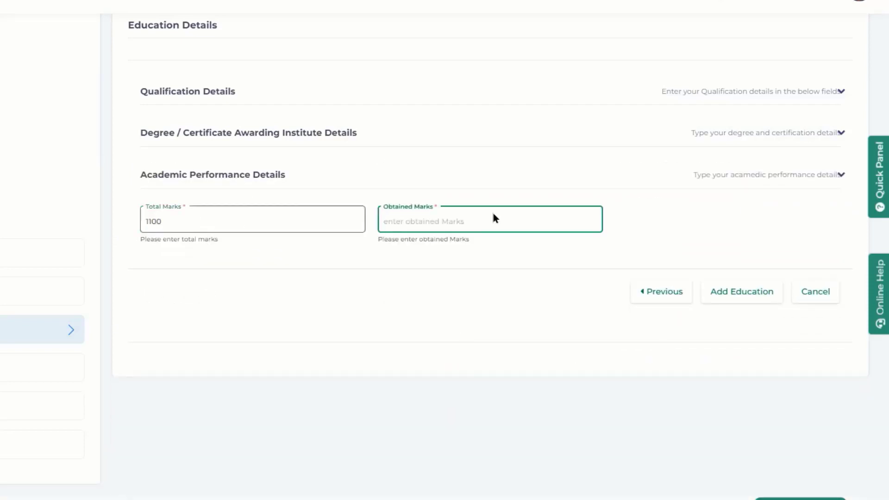
text(549)
click(741, 292)
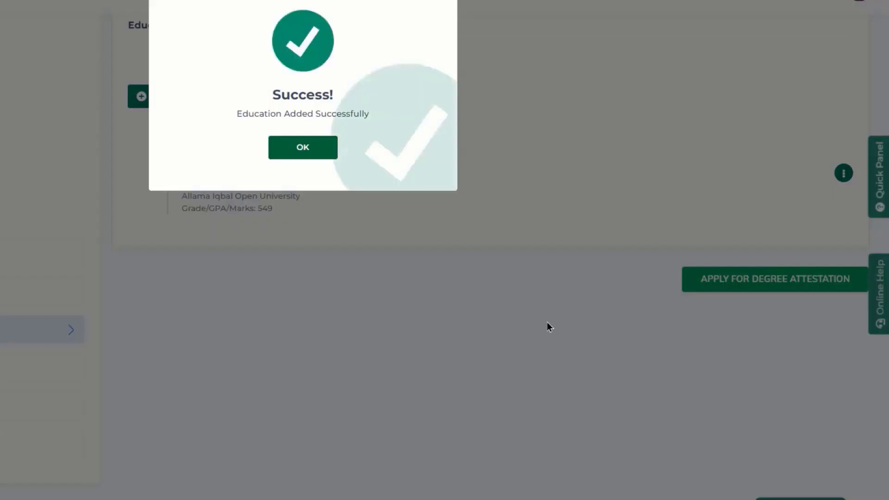
click(317, 148)
click(179, 97)
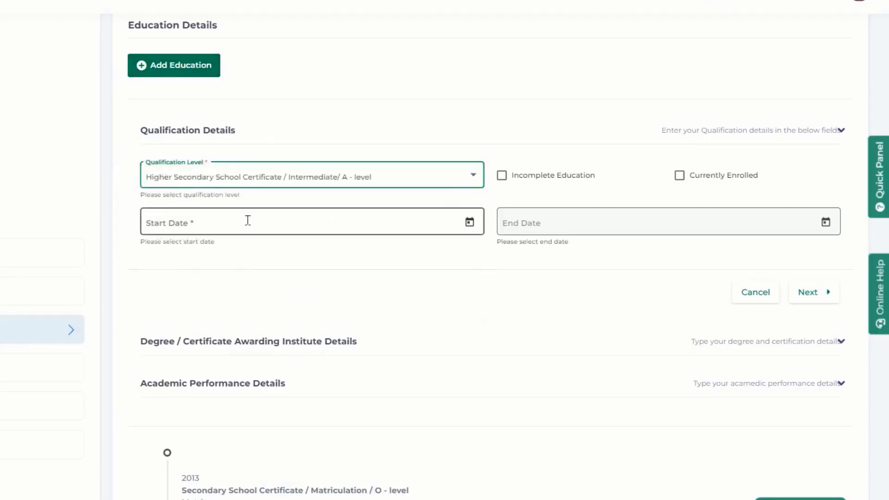
Set the new record to Higher Secondary School Certificate / Intermediate, 1/1/2014 to 1/1/2016
click(248, 220)
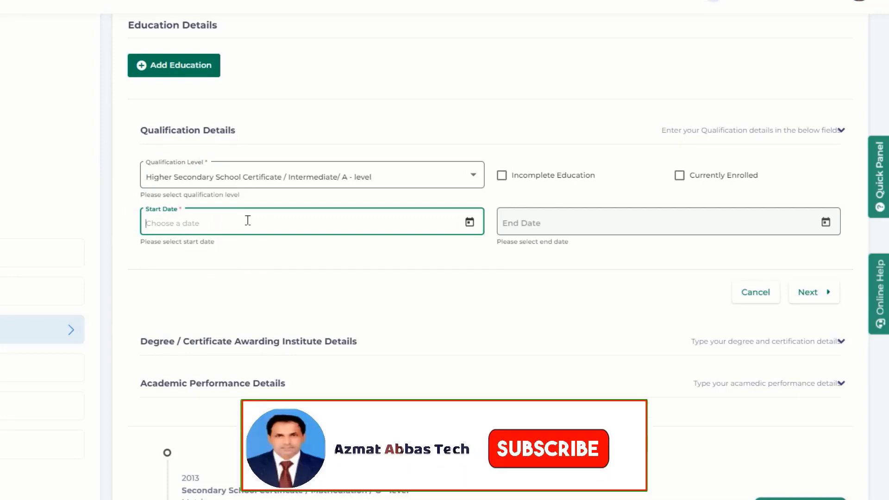
click(448, 185)
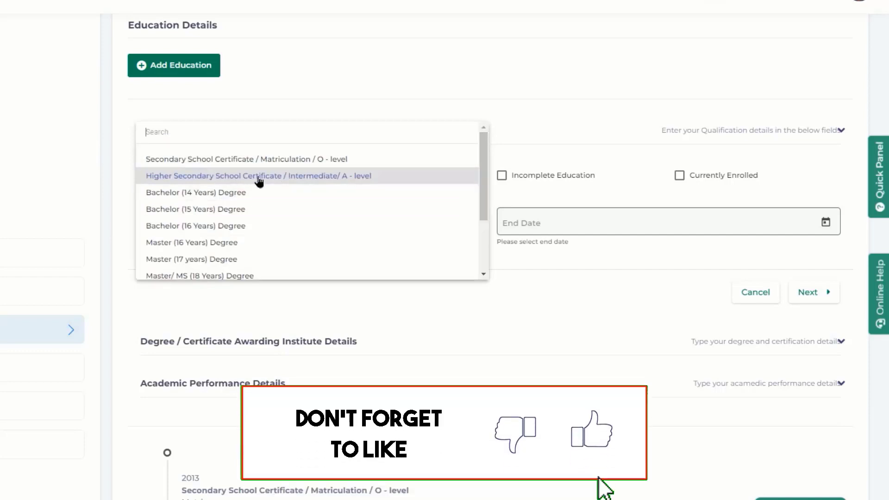
drag(488, 190, 485, 148)
click(304, 175)
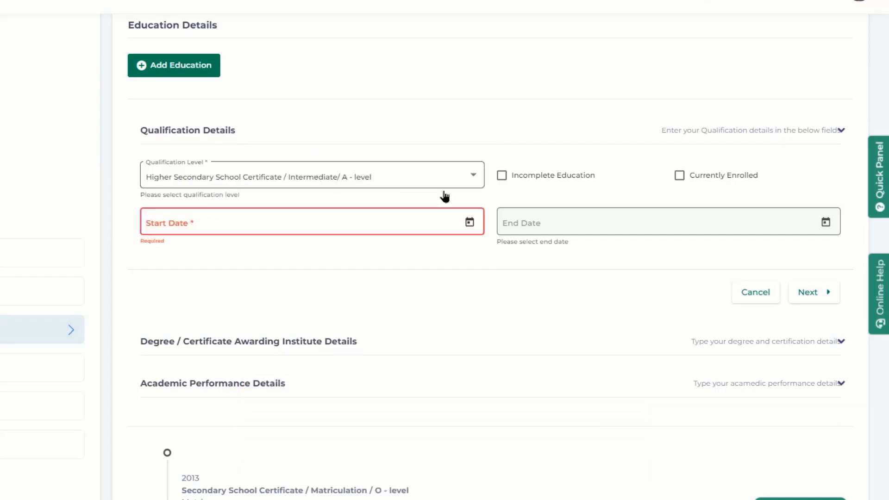
click(262, 225)
text(01/01/2014)
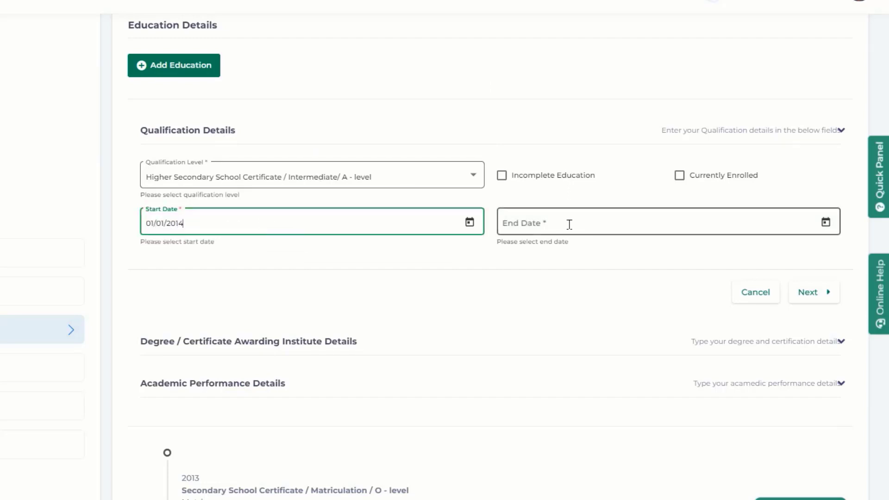
click(568, 222)
text(1/1/201)
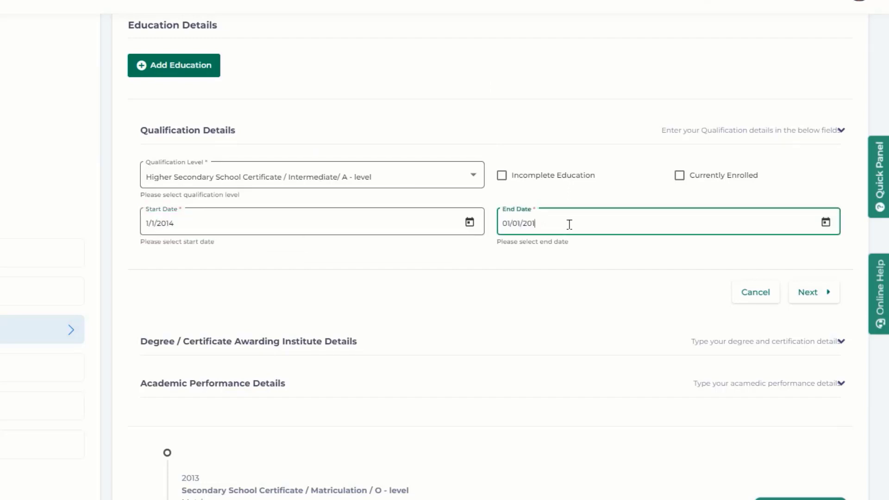
text(6)
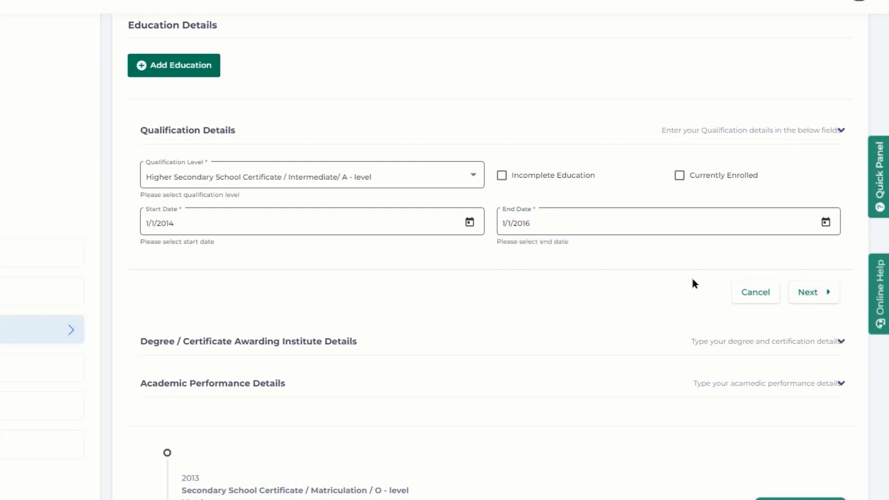
click(802, 292)
Set the Intermediate location to Pakistan, Islamabad, with Allama Iqbal Open University as awarding institute
click(261, 317)
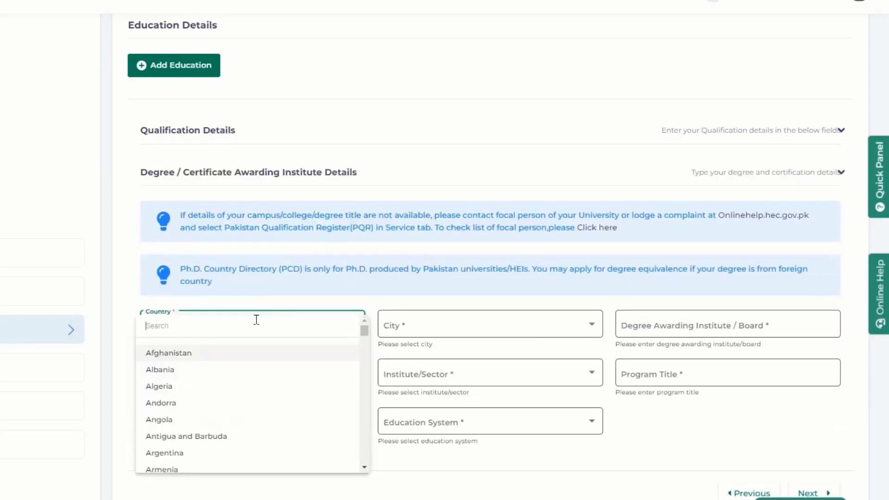
text(pa)
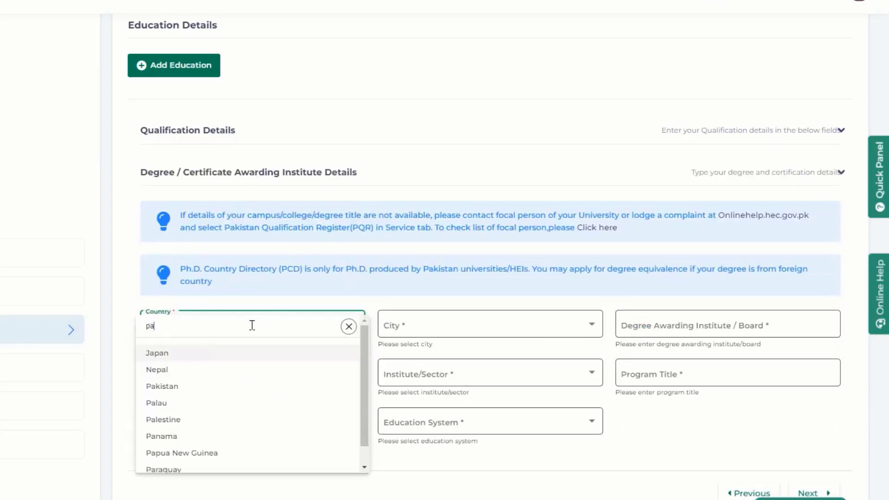
click(162, 386)
click(410, 324)
text(islam)
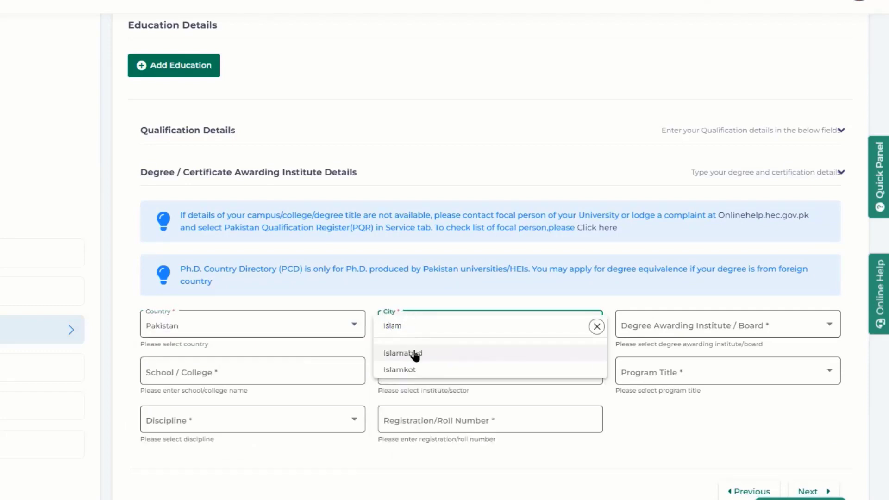
click(415, 353)
click(662, 324)
text(a)
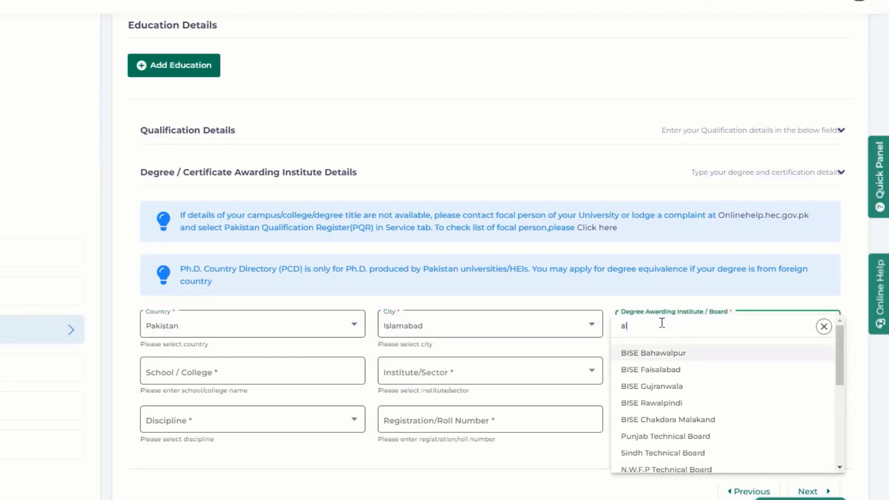
text(ll)
click(669, 355)
Enter school AIOU Islamabad, Public Sector, program Intermediate and discipline General Science
click(196, 373)
text(Al)
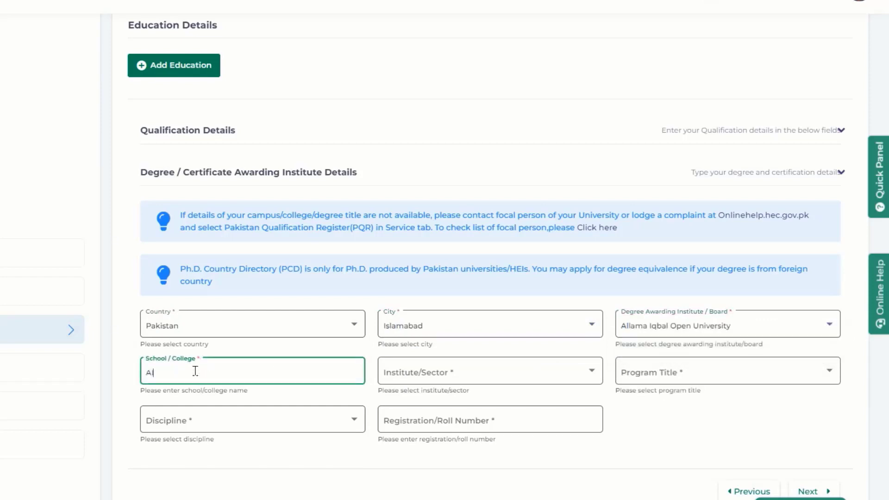
text(OU Islamabad)
click(440, 372)
click(441, 399)
click(625, 369)
click(648, 399)
click(233, 419)
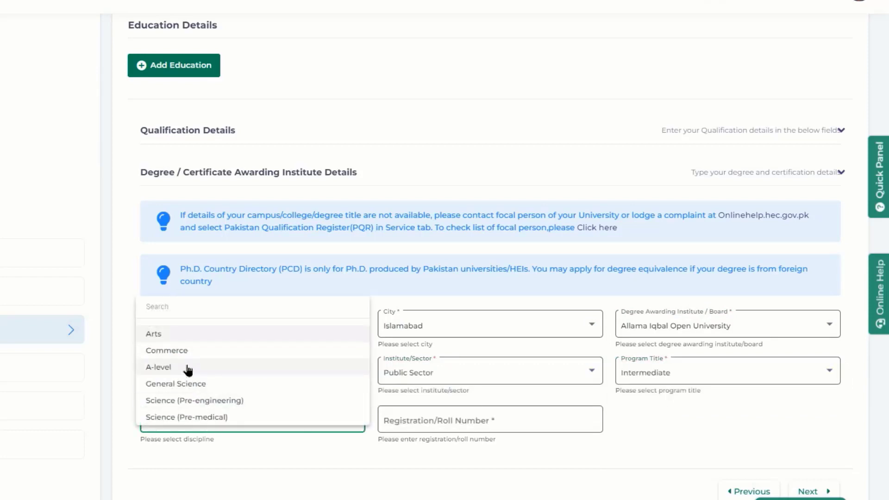
click(176, 384)
Enter the registration/roll number and continue to the academic performance details
click(469, 416)
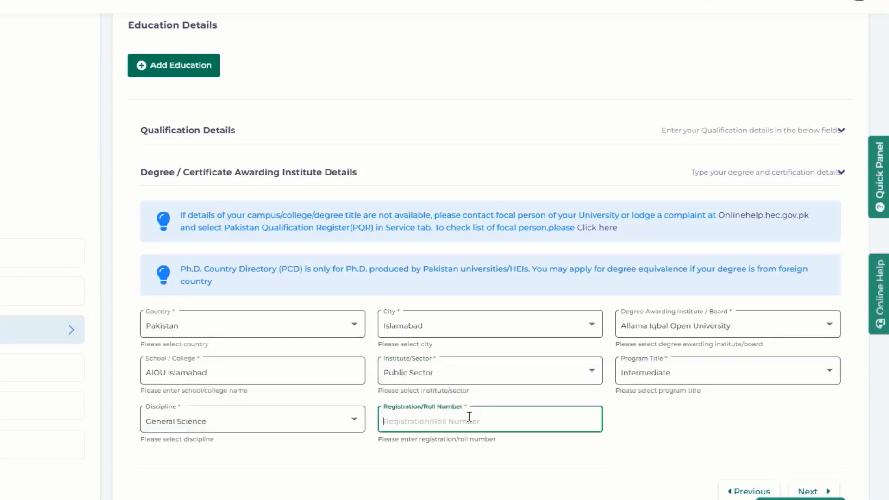
scroll(654, 430, down, 5)
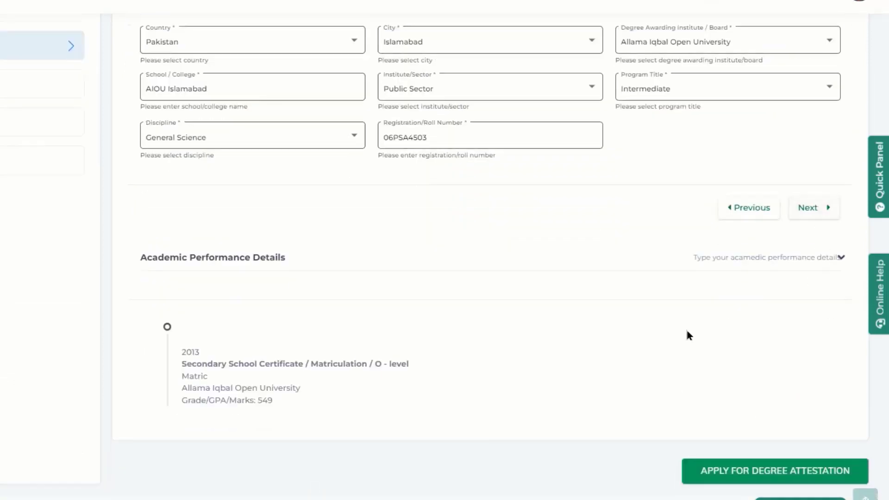
click(486, 257)
click(280, 179)
Enter 1300 total and 900 obtained marks, add the Intermediate record, and dismiss the success message
text(1300)
click(401, 175)
text(900)
click(511, 223)
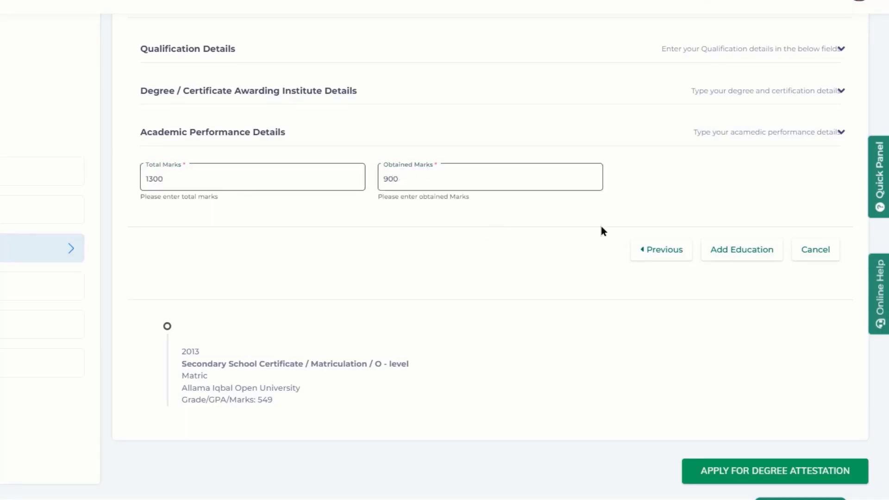
click(757, 250)
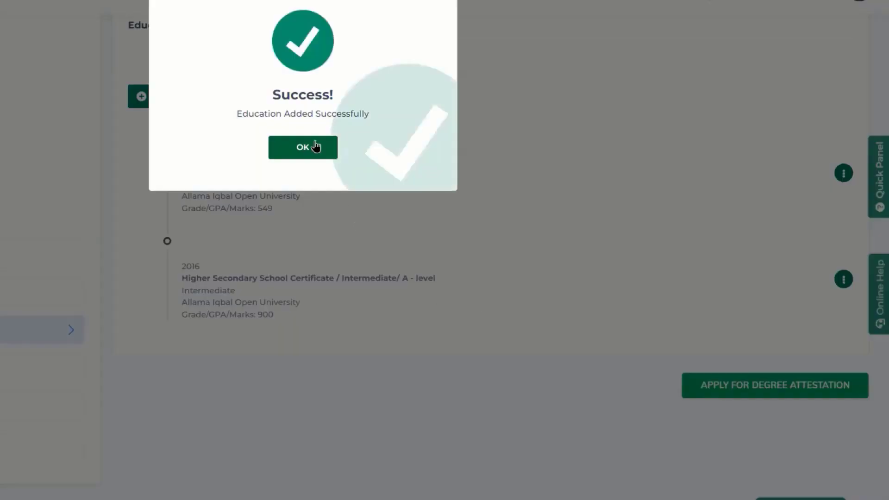
click(315, 146)
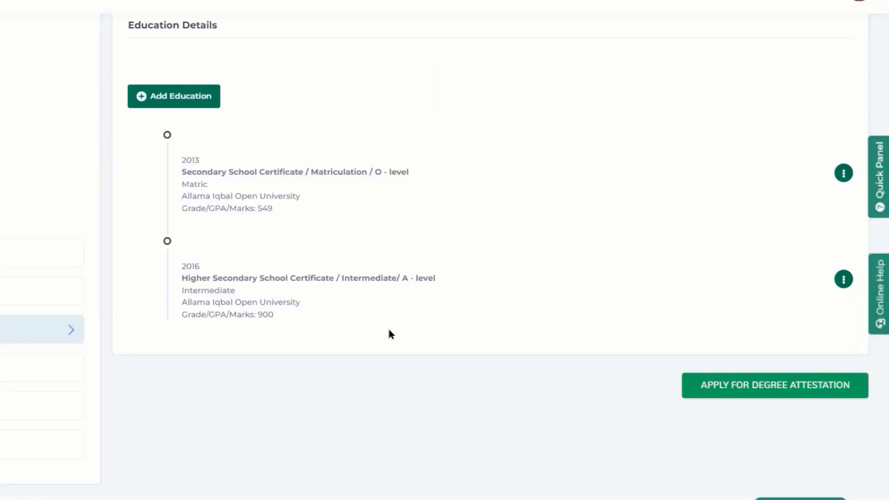
Add a Bachelor (14 Years) Degree entry dated 1/1/2015 to 01/01/2017 and continue to institute details
click(178, 97)
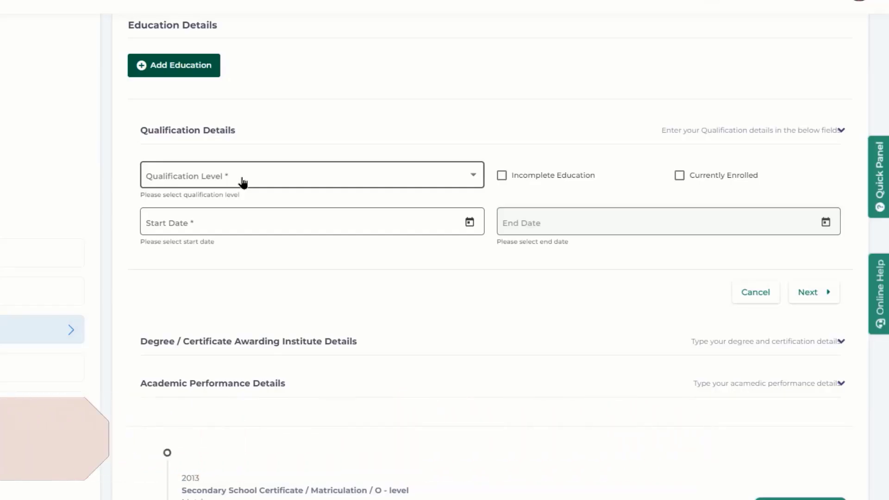
click(242, 181)
click(231, 237)
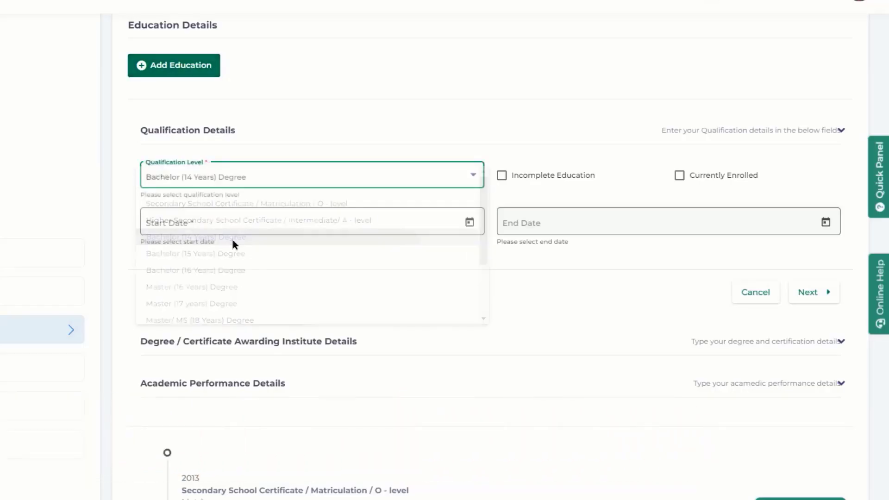
click(242, 226)
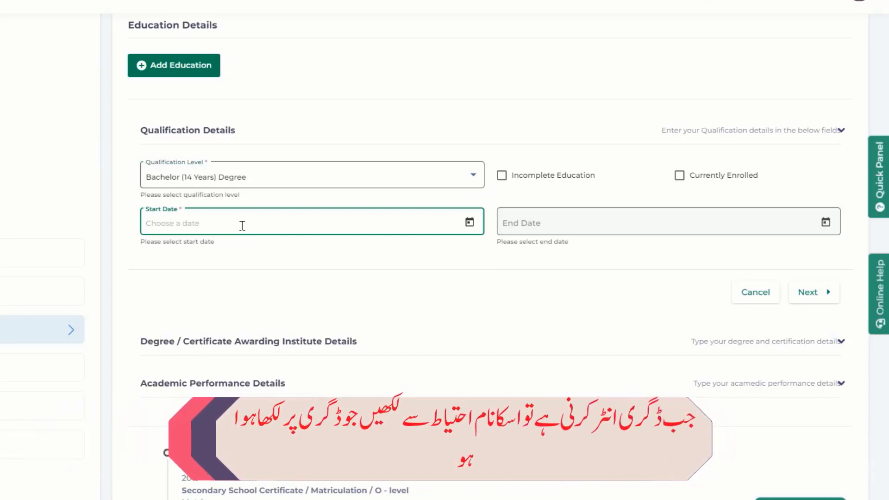
text(01-01-2015)
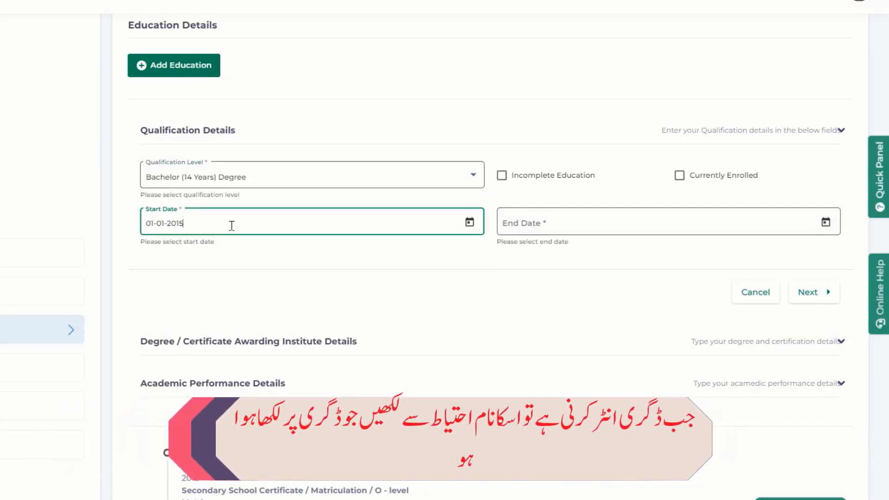
click(525, 225)
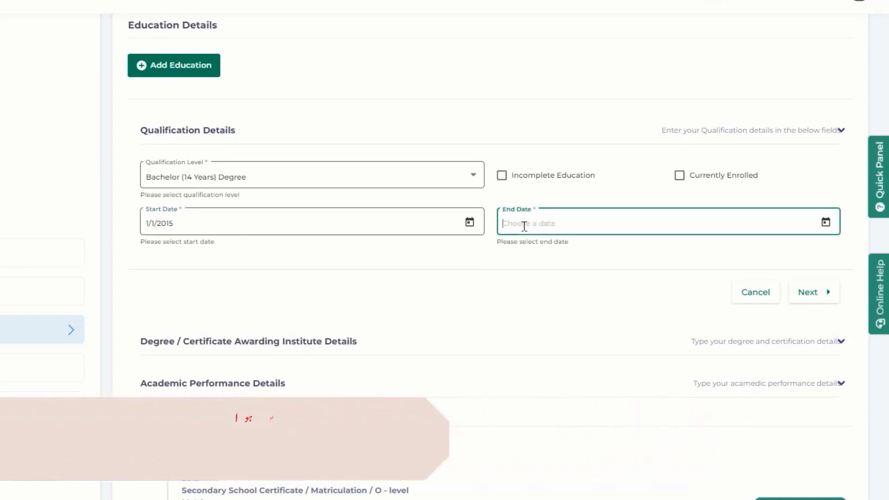
text(01/01/2017)
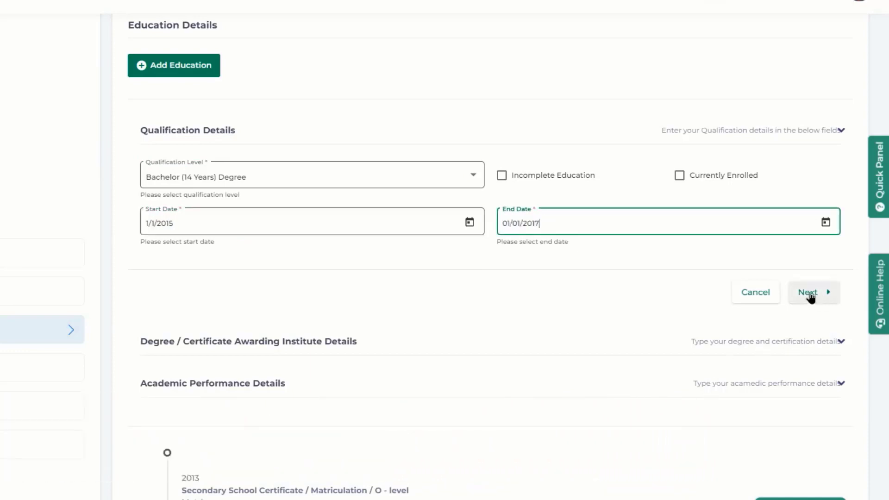
click(808, 292)
Set the country to Pakistan and the awarding institute to Global Institute, Lahore
click(266, 193)
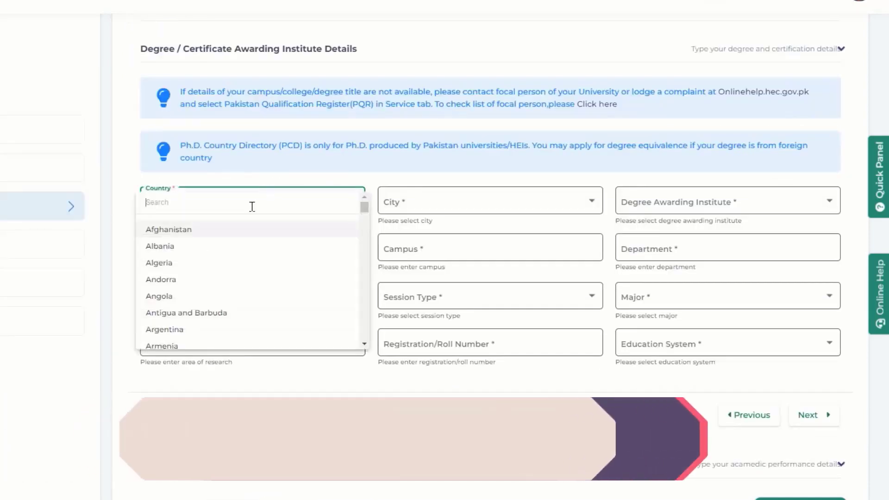
text(LA)
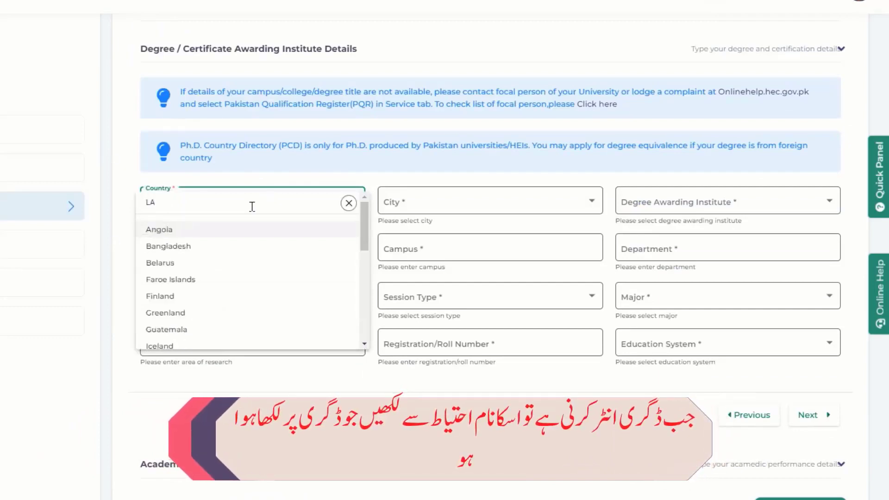
text(H)
key(BackSpace)
key(BackSpace)
key(BackSpace)
text(PAK)
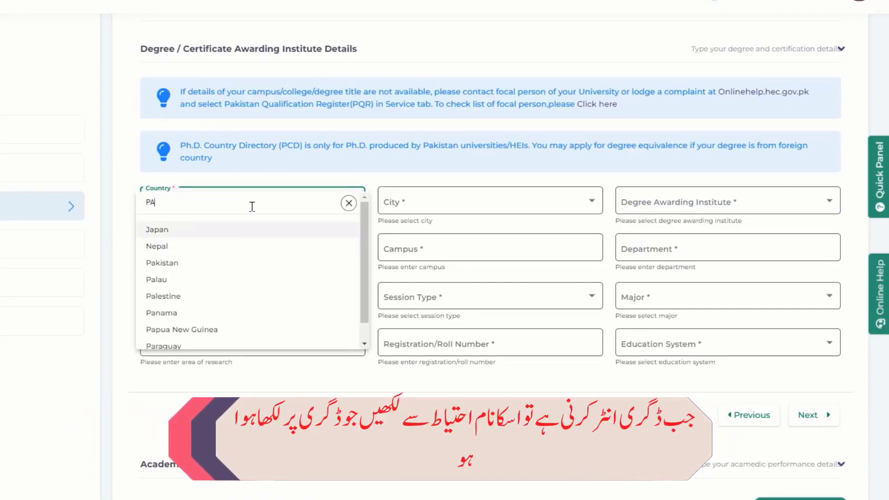
click(185, 231)
click(464, 199)
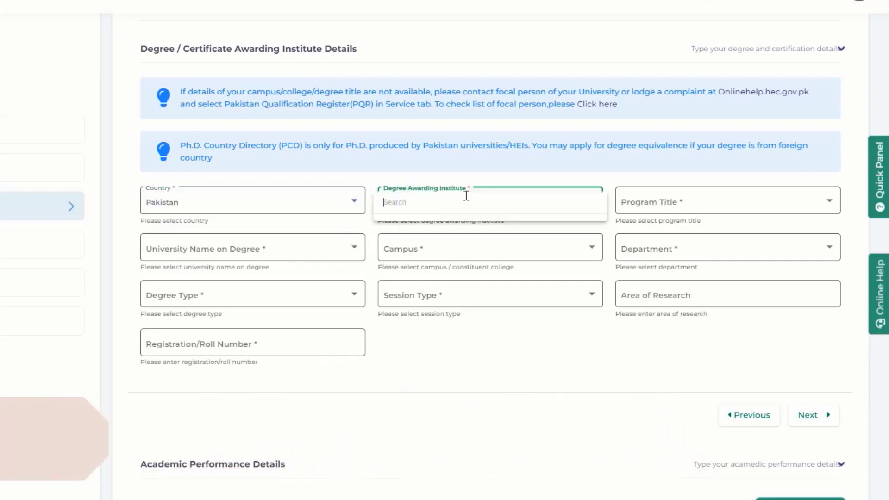
click(448, 205)
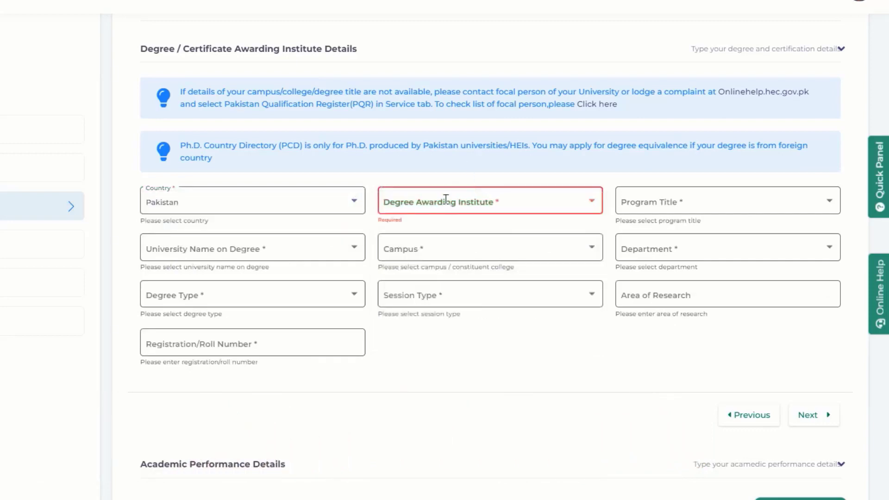
click(445, 202)
drag(602, 211, 601, 229)
click(456, 290)
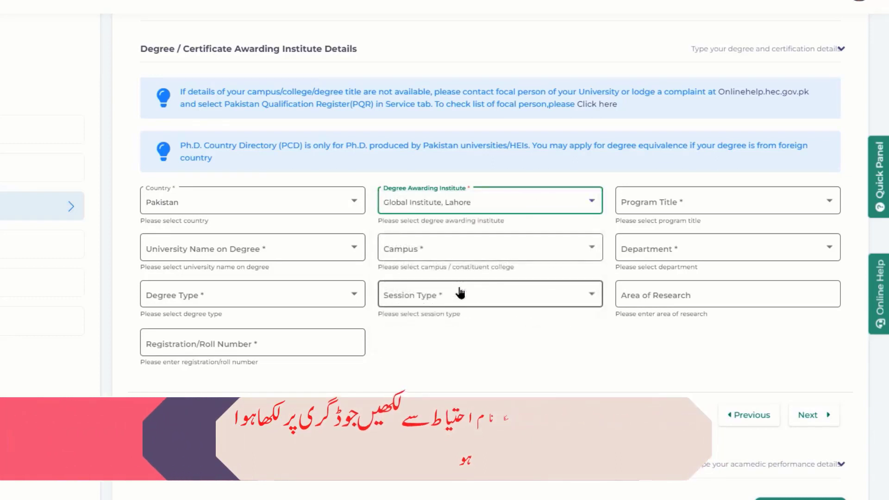
click(591, 201)
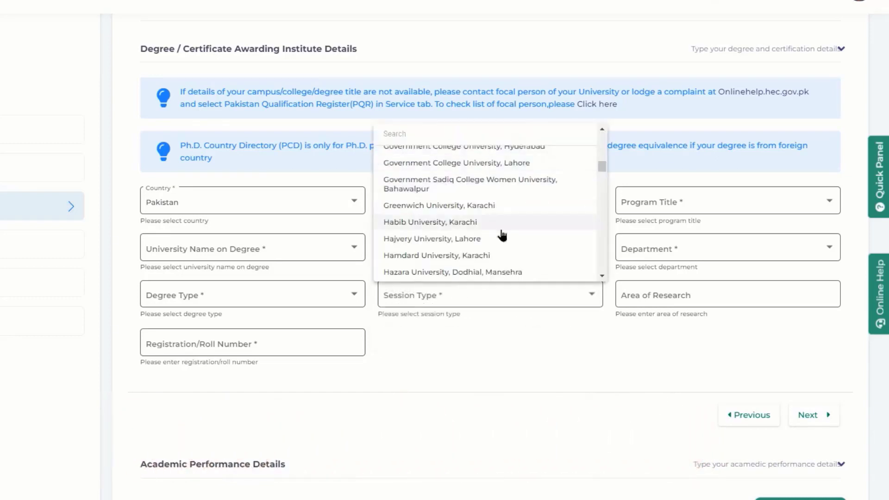
click(587, 198)
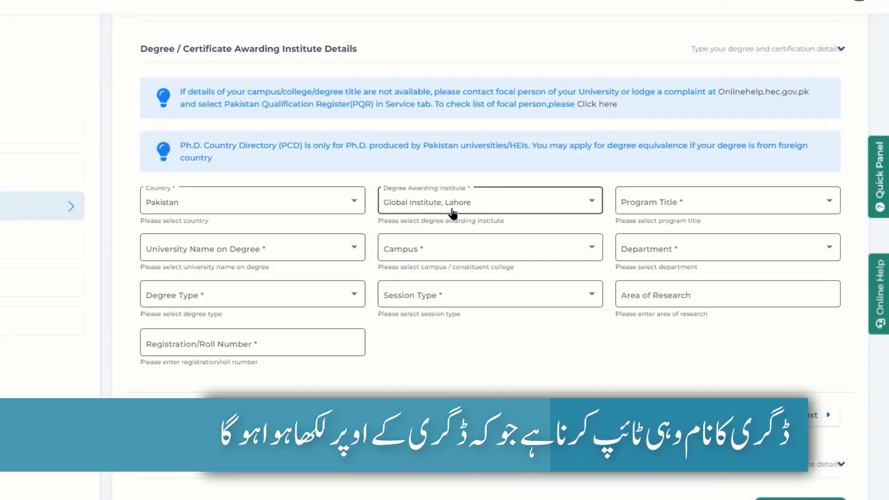
Choose B.Tech (Pass) Electronics Technology, university Global Institute Lahore, Main Campus, Electrical Technology department
click(654, 201)
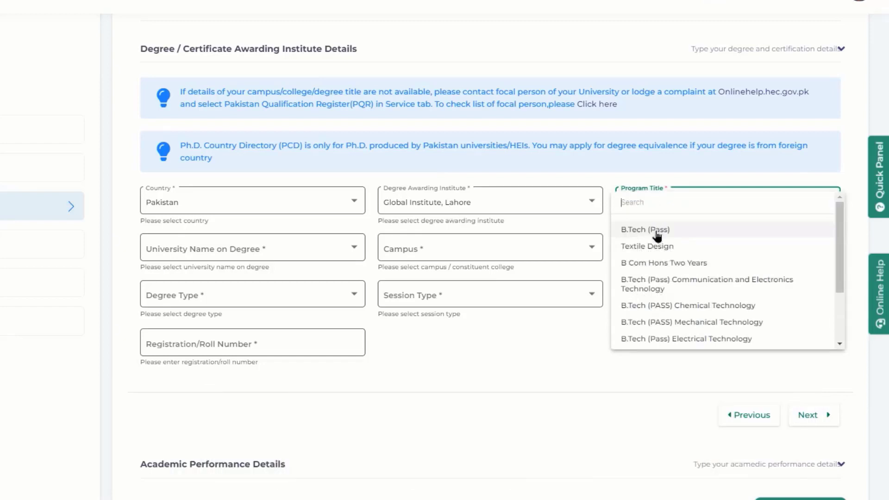
scroll(736, 274, down, 2)
click(737, 274)
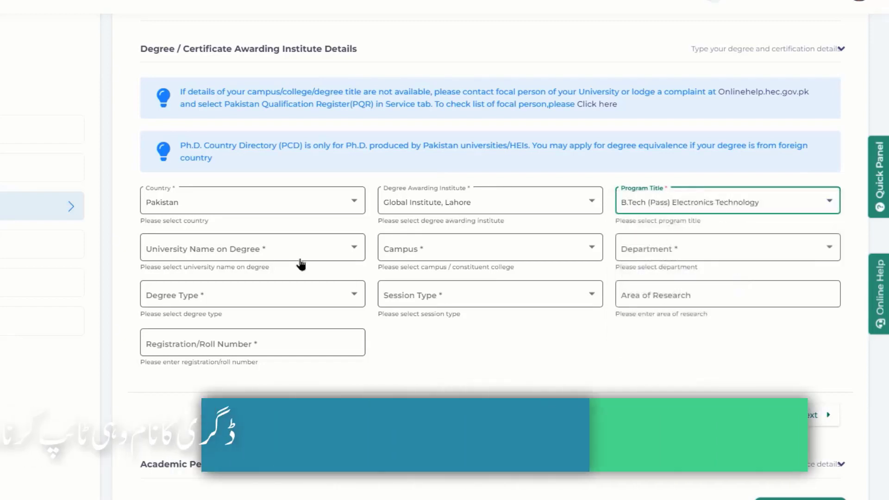
click(302, 251)
click(186, 273)
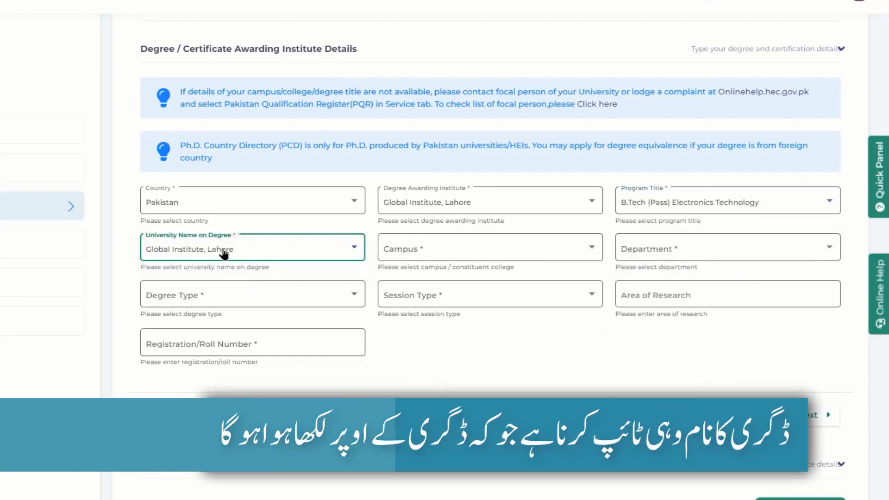
click(468, 254)
click(438, 279)
click(639, 254)
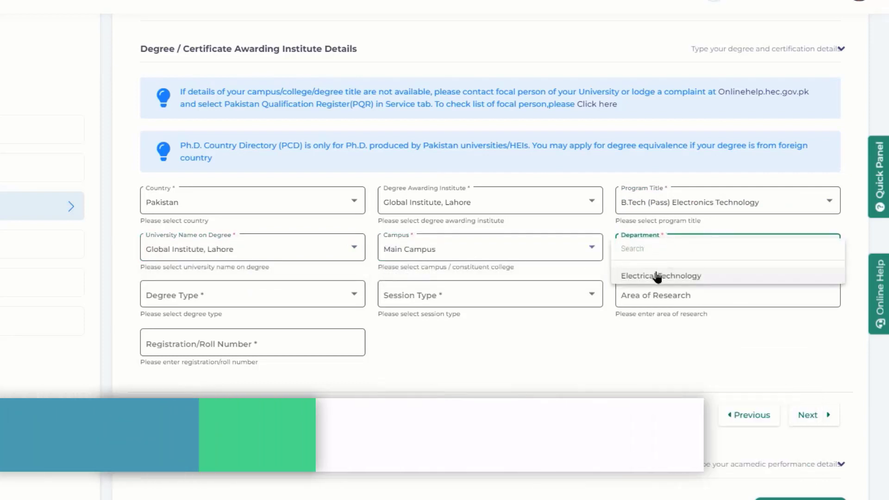
click(675, 277)
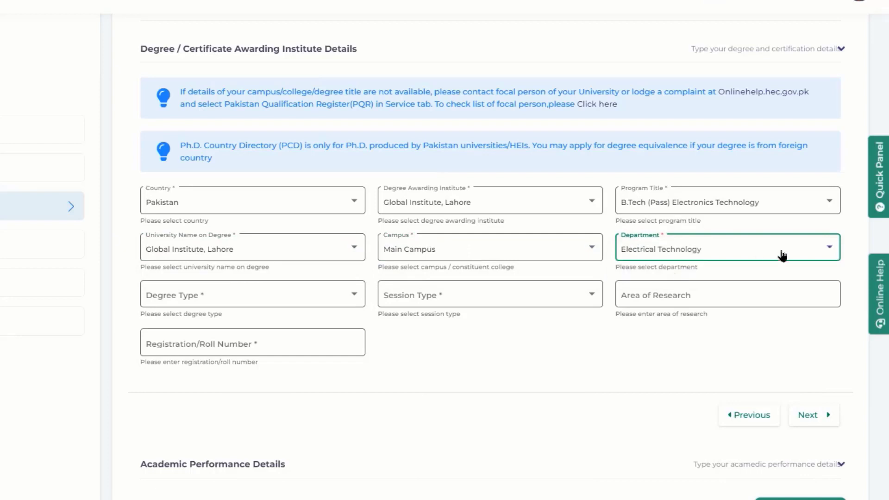
Set degree type to Regular and session to Morning, keeping Electrical Technology as department
click(264, 290)
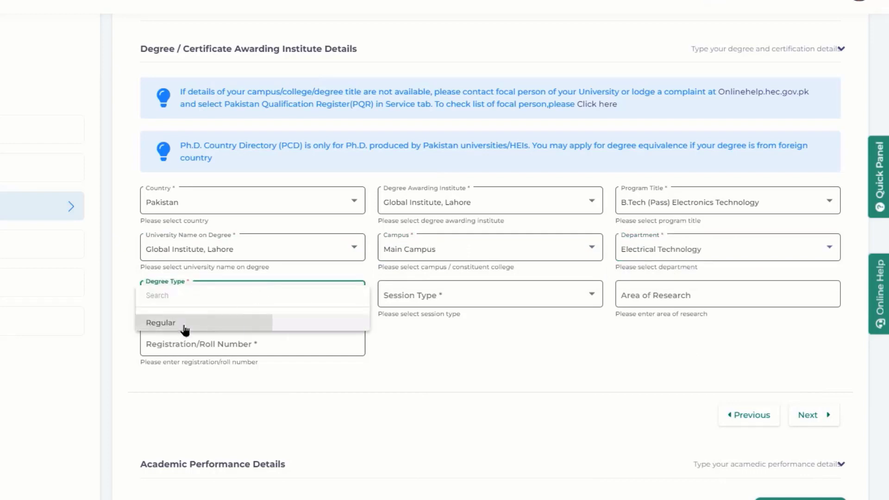
click(185, 325)
click(468, 285)
click(419, 321)
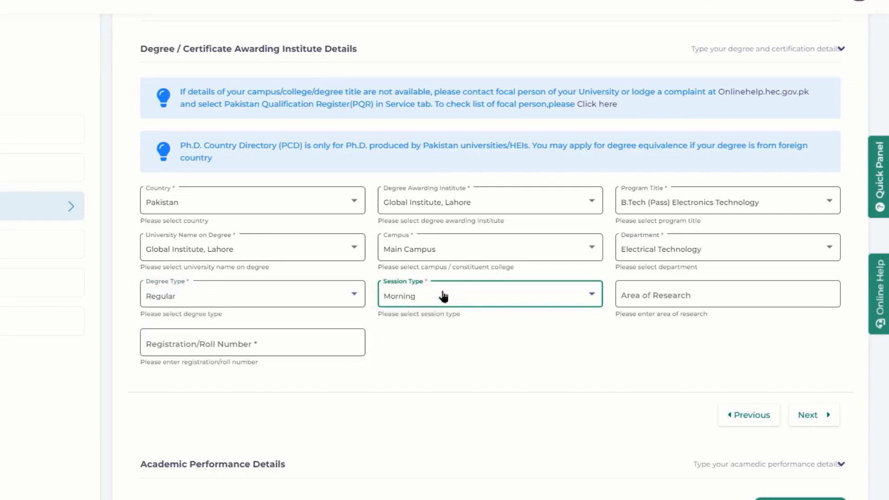
click(685, 249)
click(670, 254)
Enter Electronics as the area of research and fill in the registration/roll number
click(648, 296)
text(n)
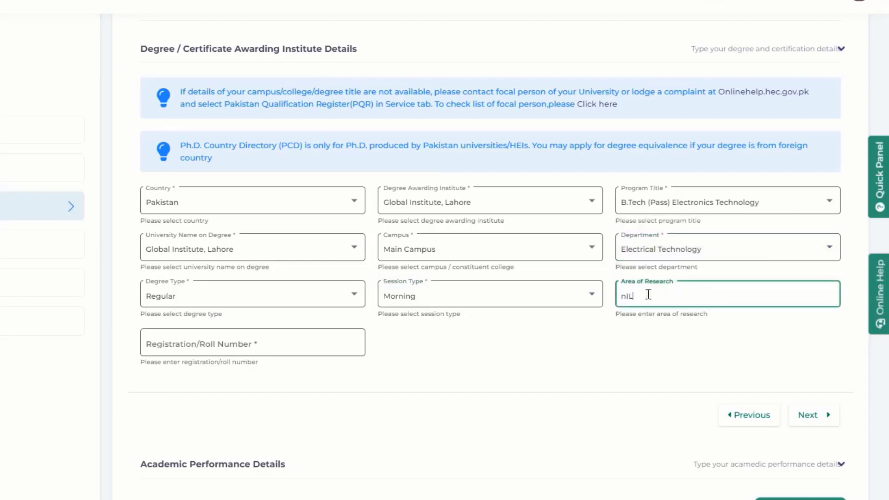
text(IL)
key(BackSpace)
key(BackSpace)
key(BackSpace)
text(N)
key(BackSpace)
key(BackSpace)
text(e)
key(BackSpace)
text(E)
click(278, 342)
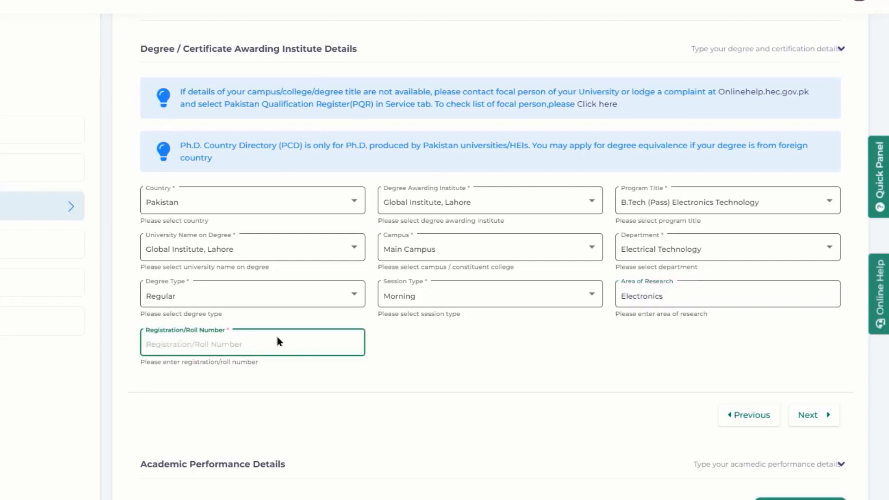
text(1N2009)
click(530, 362)
Record CGPA Based grading with 3.5 obtained out of 4.0, and add the Bachelor (14 Years) degree
click(806, 415)
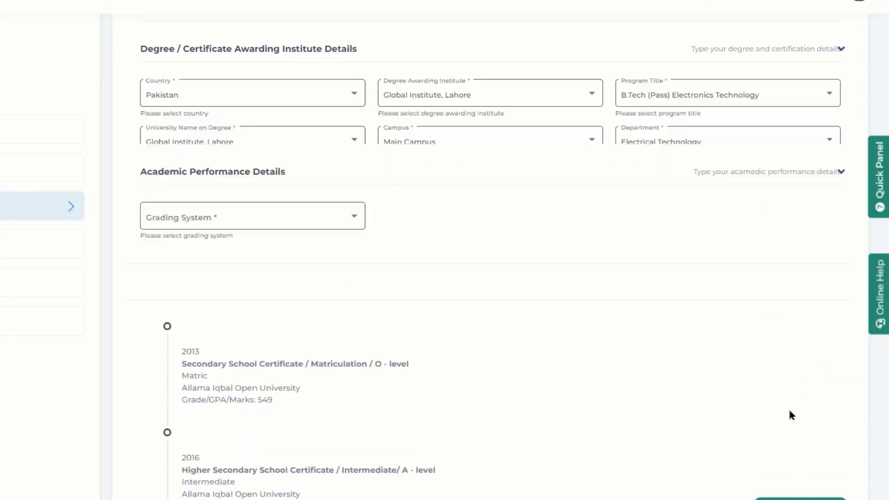
click(228, 144)
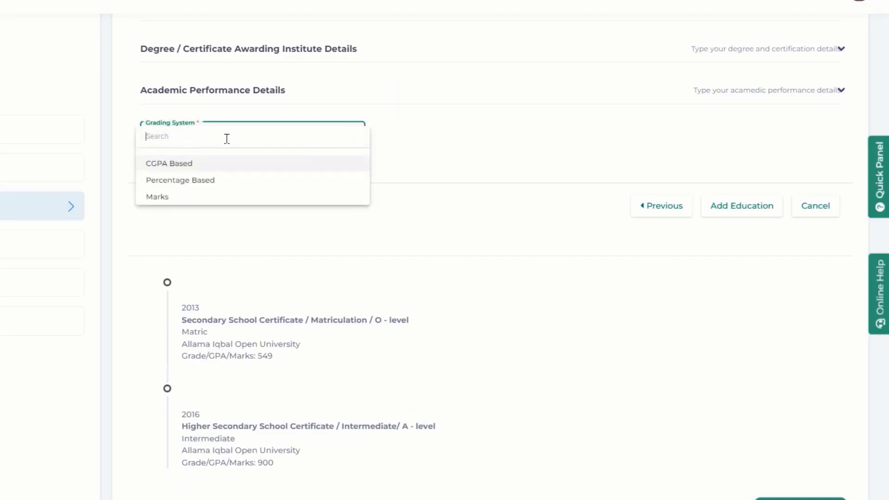
click(178, 165)
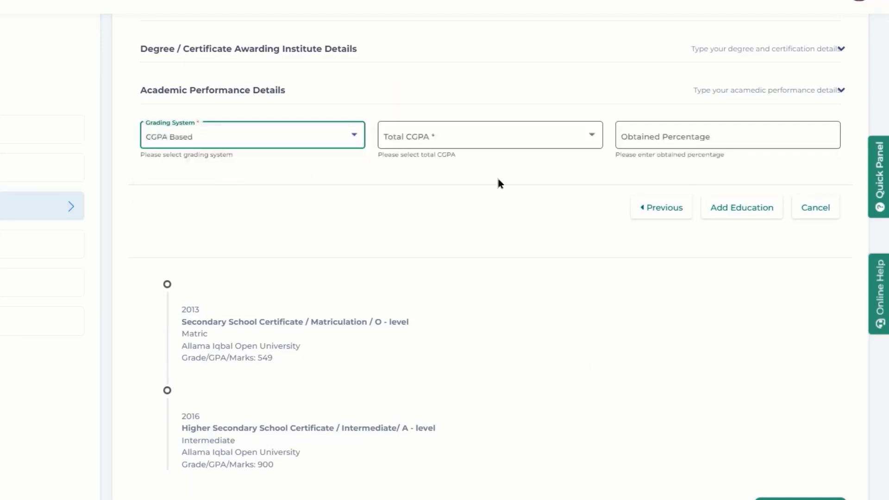
click(450, 136)
click(437, 162)
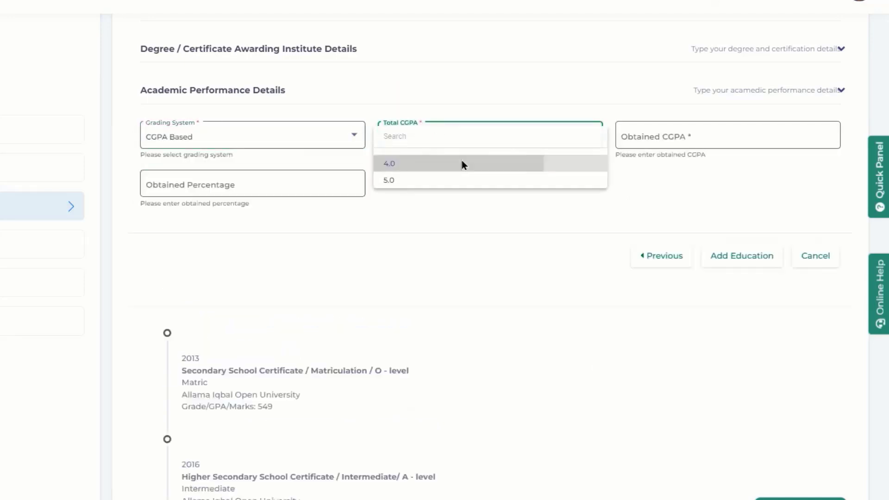
click(632, 135)
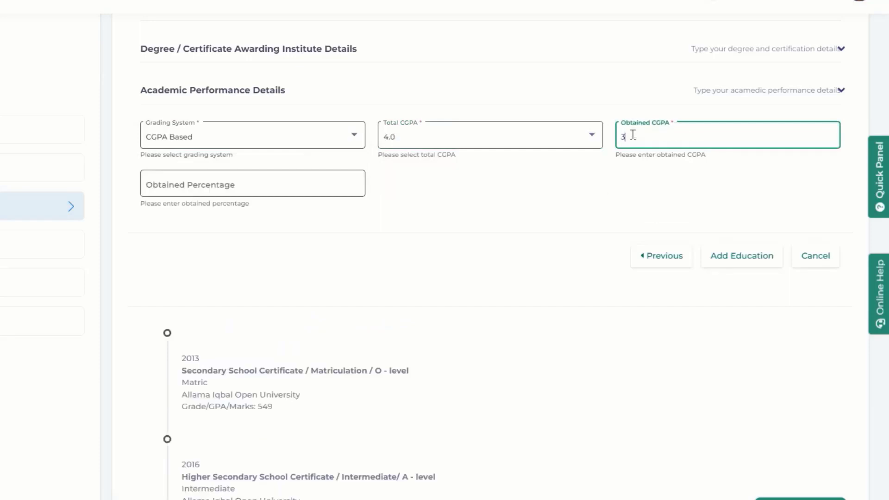
click(523, 231)
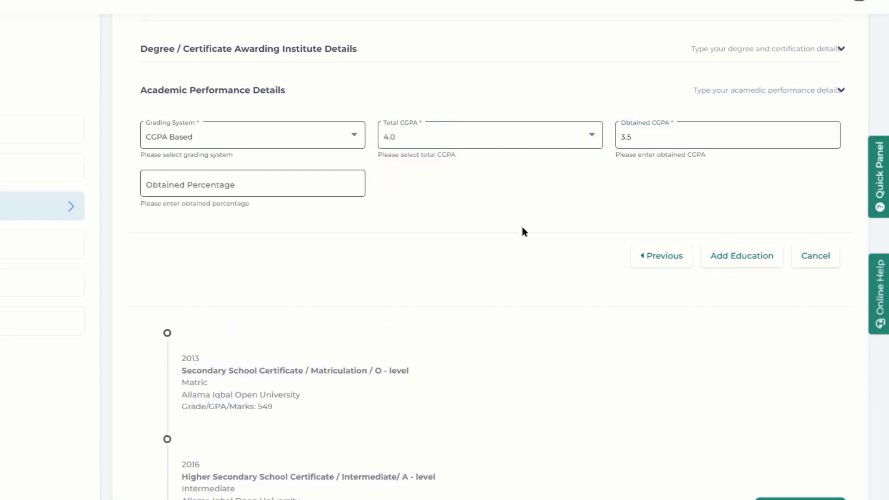
click(744, 258)
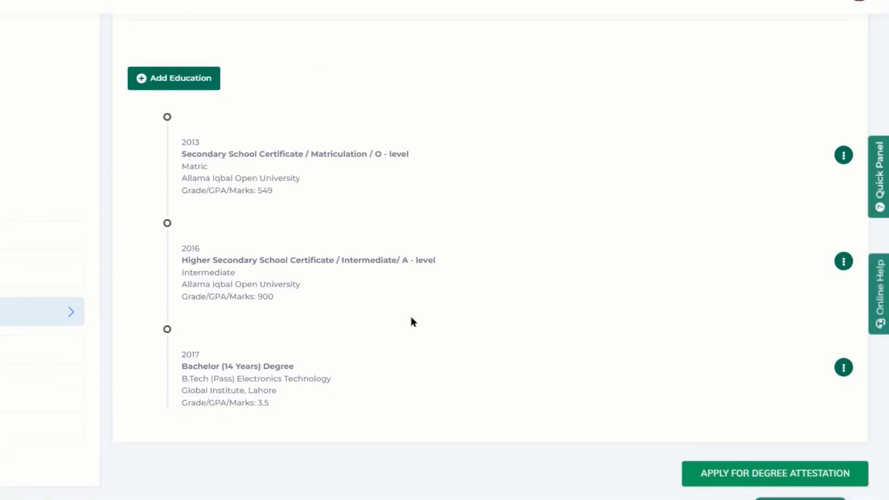
scroll(315, 227, up, 1)
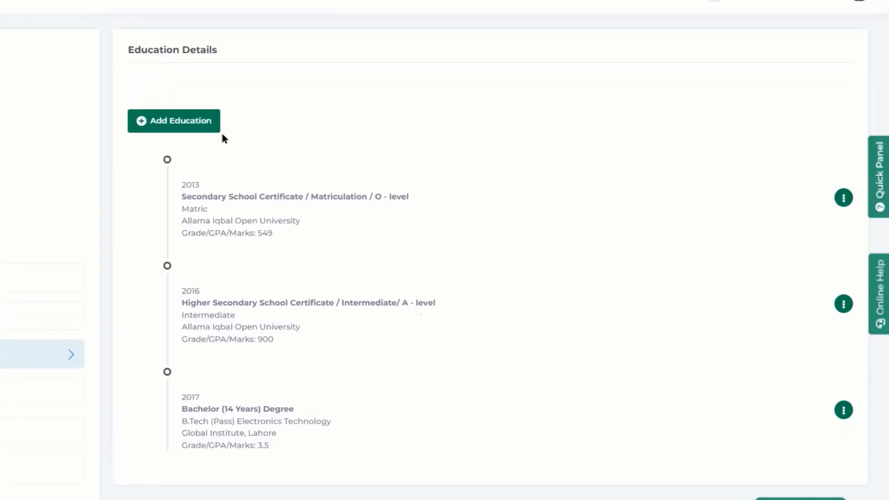
Add a Bachelor (16 Years) Degree entry dated 1/1/2018 to 1/1/2020 and continue to institute details
click(185, 121)
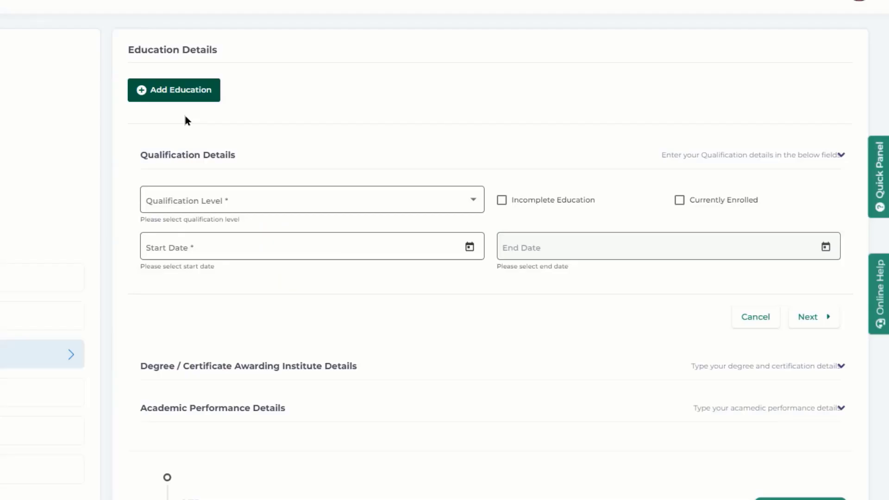
click(264, 199)
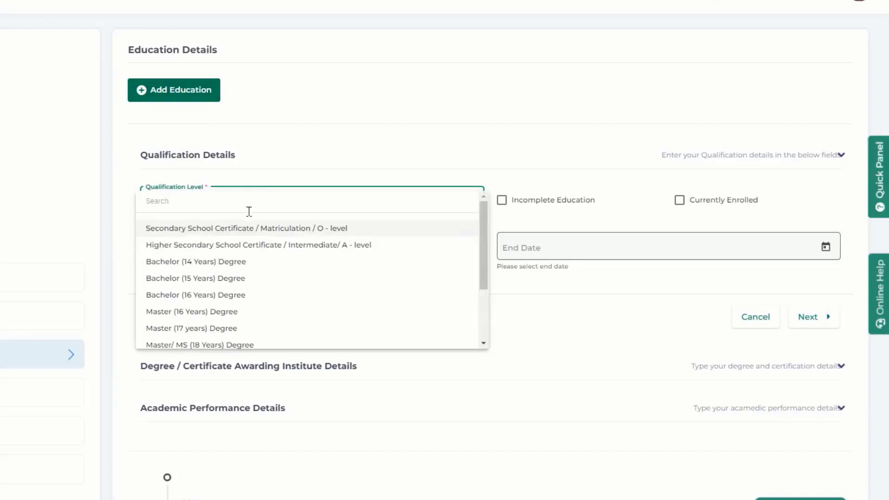
click(228, 295)
click(254, 246)
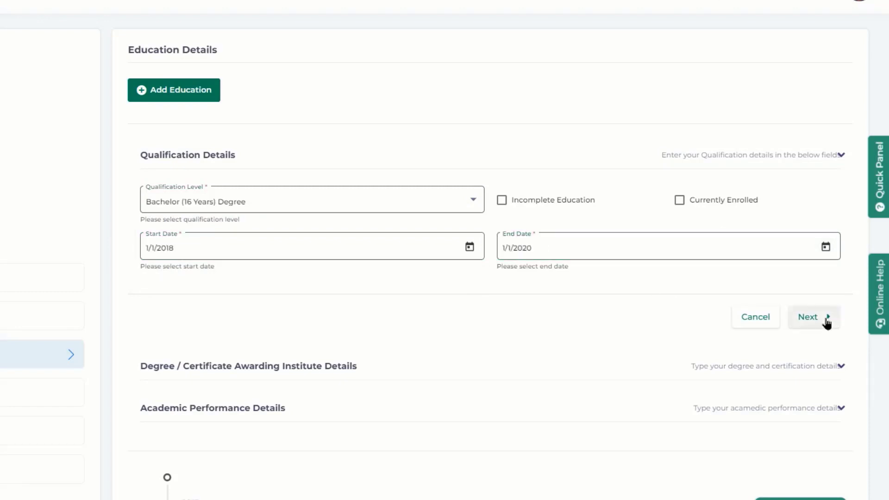
click(807, 320)
Set the country to Pakistan and the awarding institute to Virtual University of Pakistan, Lahore
click(294, 165)
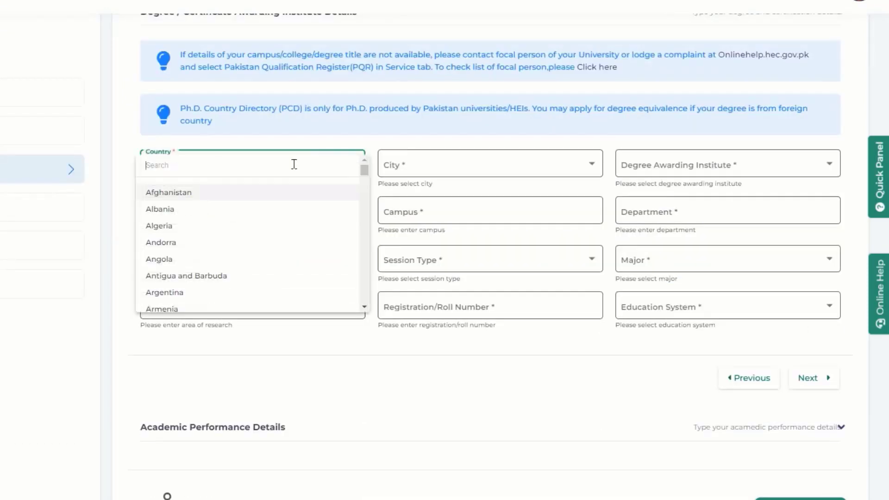
text(pak)
key(Return)
click(410, 158)
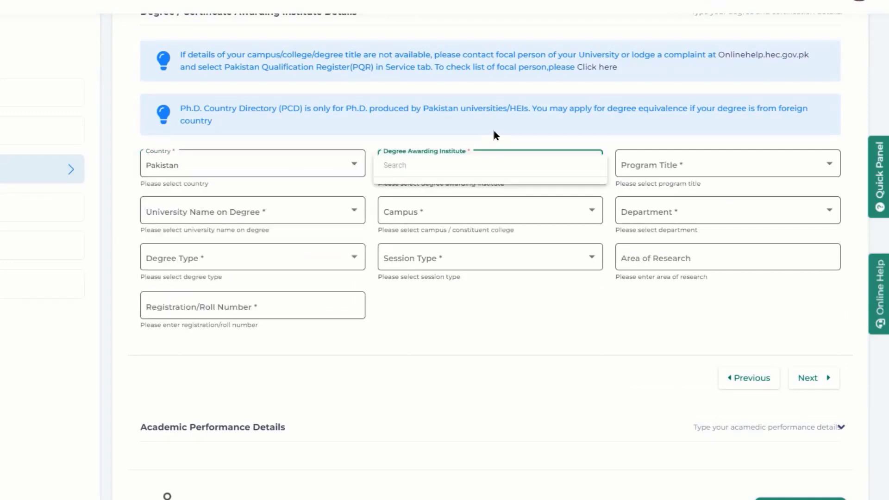
click(595, 165)
drag(601, 177, 603, 297)
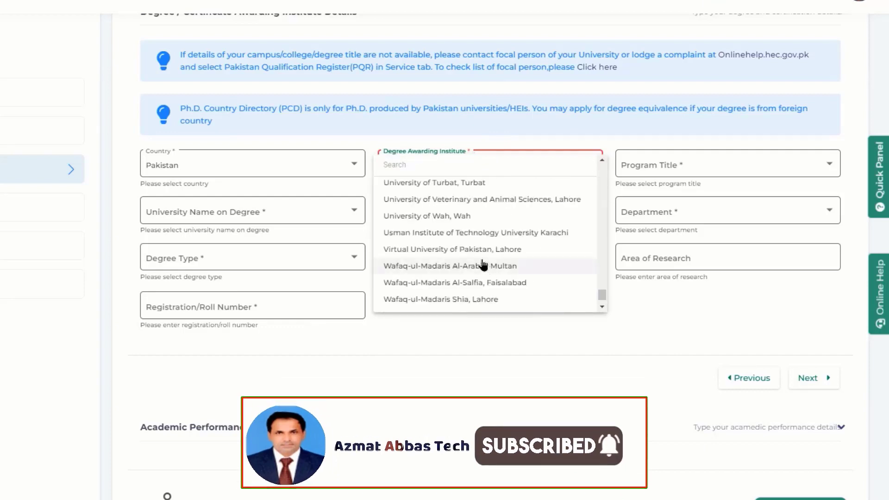
click(471, 250)
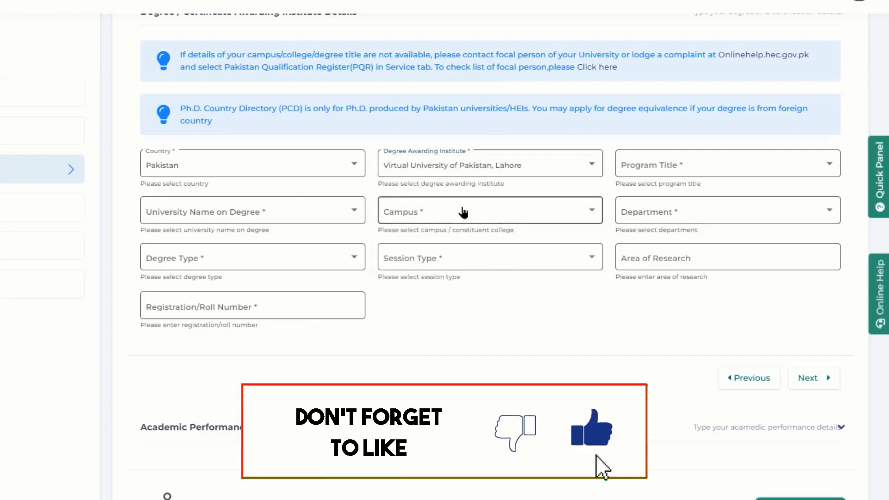
click(463, 212)
Choose BS Computer Science, university Virtual University of Pakistan, its campus, and Department of Computer Science
click(665, 165)
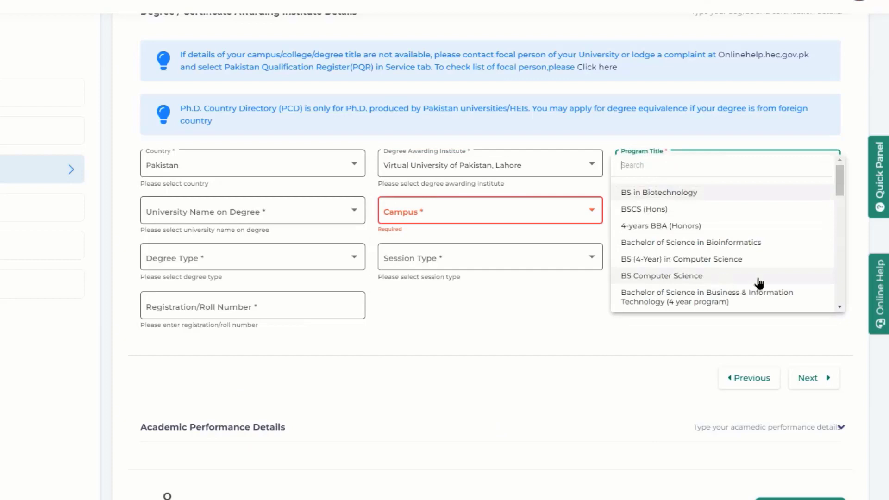
click(694, 276)
click(278, 209)
click(278, 236)
click(447, 212)
click(446, 238)
click(670, 212)
click(662, 239)
Set Regular degree type, Morning session, research area Computer, and enter the registration number
click(287, 257)
click(227, 283)
click(420, 266)
click(419, 287)
click(643, 257)
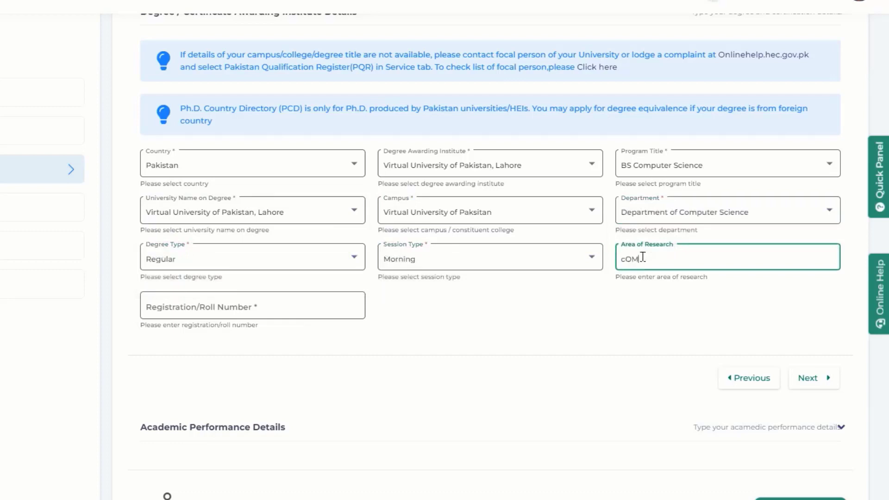
text(cOMPUTER)
click(279, 305)
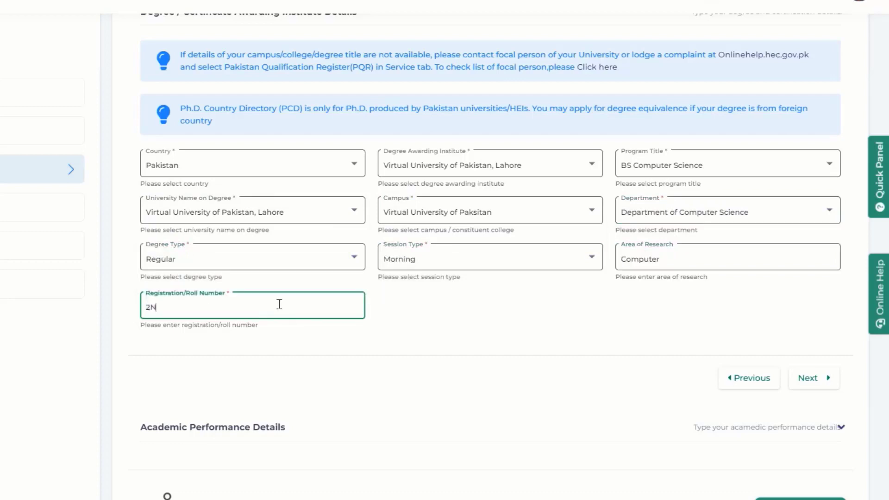
text(2N2)
key(Return)
scroll(471, 266, down, 3)
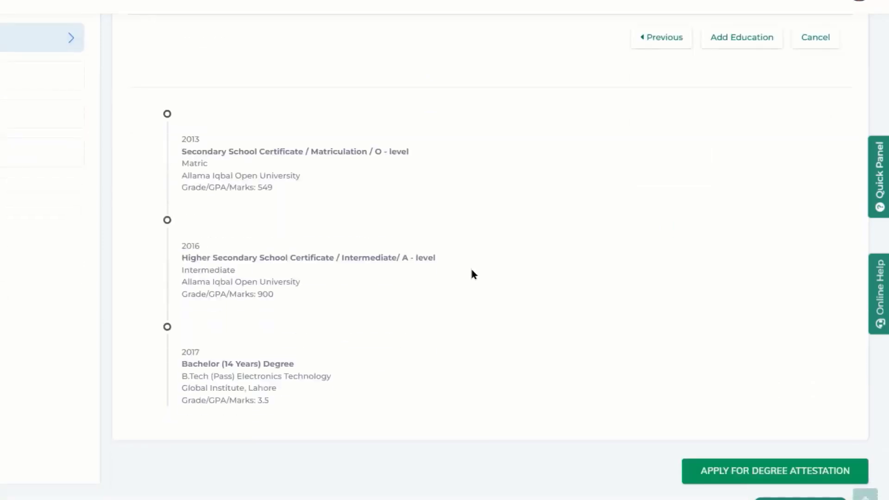
scroll(471, 265, up, 5)
Set CGPA Based grading with a 4.0 total CGPA and save the BS Computer Science degree
click(249, 212)
click(199, 241)
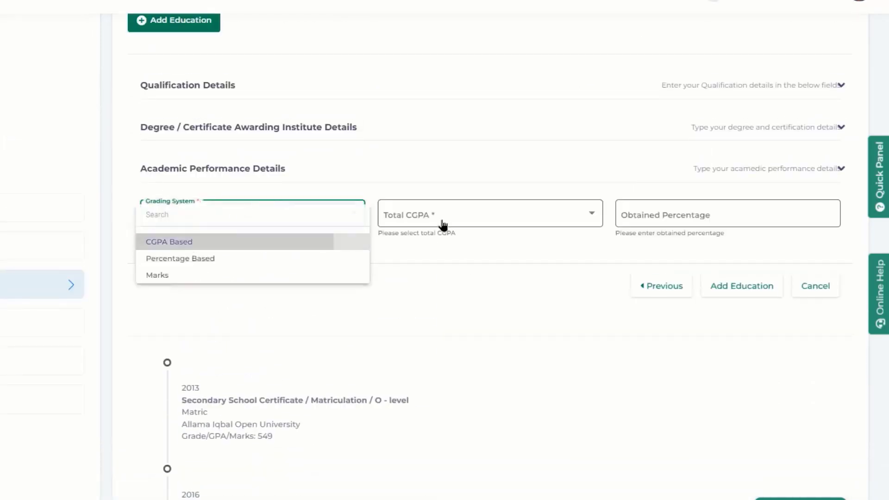
click(435, 216)
text(4)
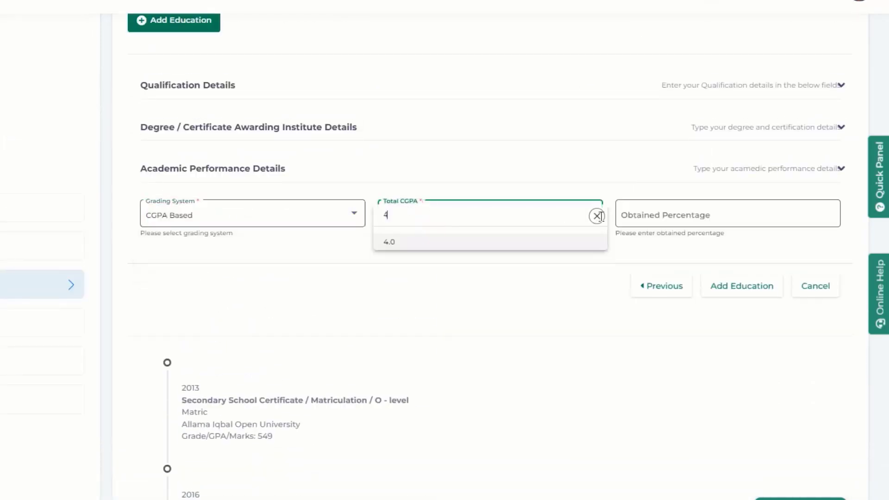
click(635, 223)
click(478, 217)
click(416, 236)
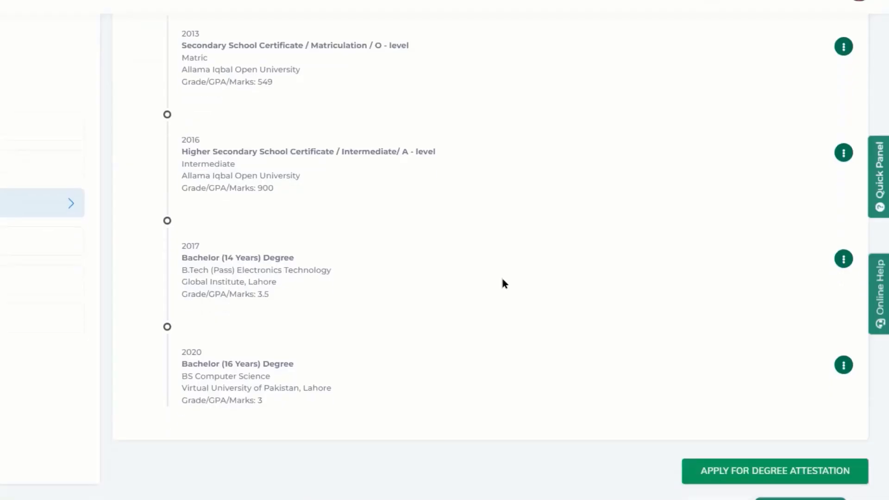
scroll(504, 283, up, 3)
scroll(504, 283, down, 3)
Check the saved 2020 degree entry and start the degree attestation application
click(844, 365)
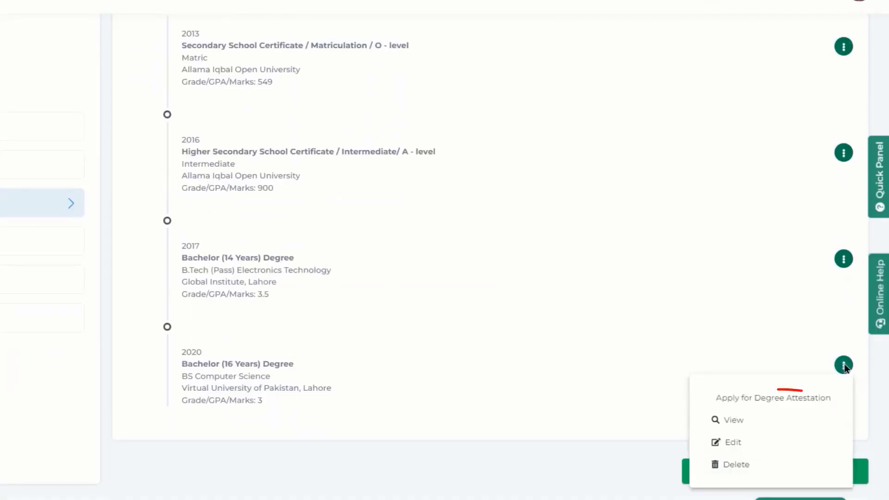
click(502, 381)
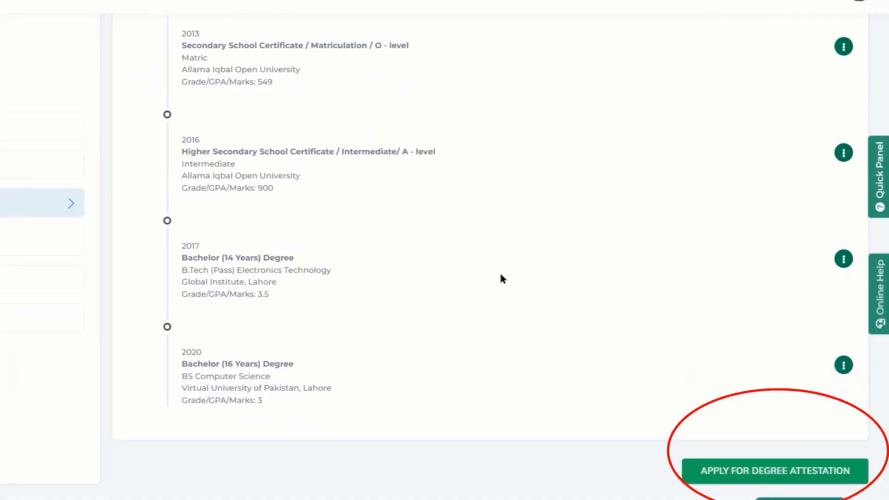
scroll(501, 276, up, 3)
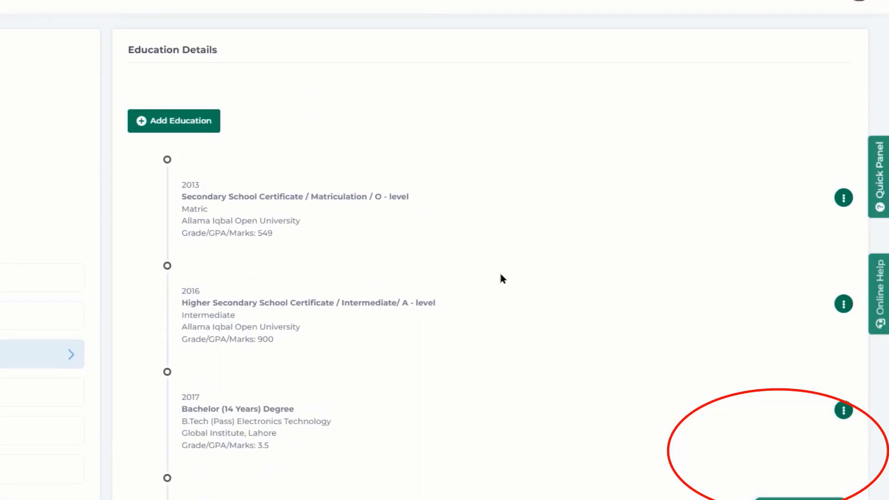
scroll(501, 277, down, 3)
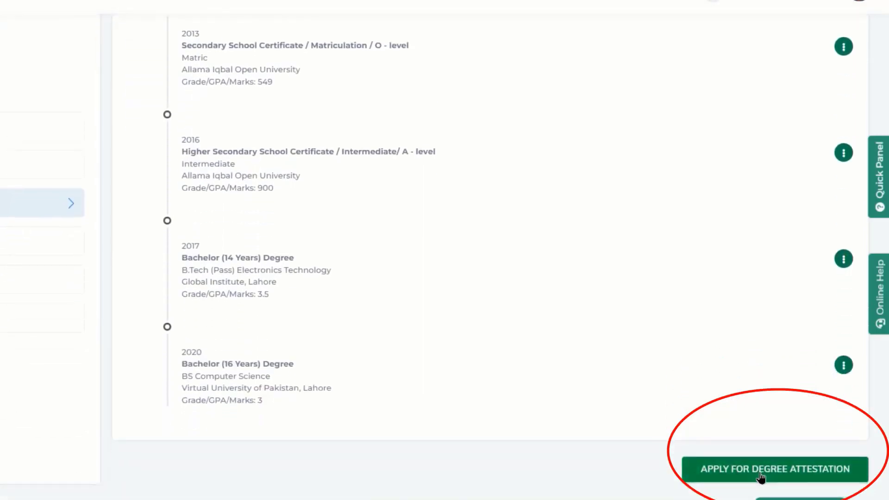
click(761, 475)
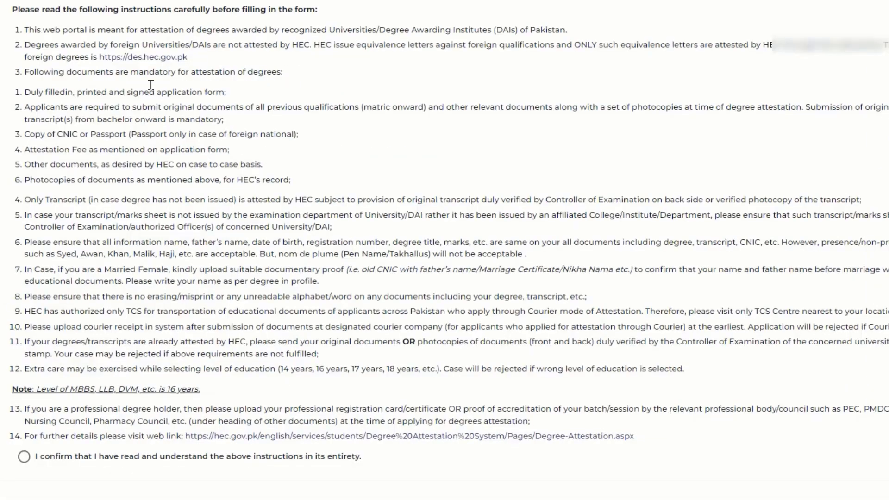
Confirm the attestation instructions and tick the Bachelor (14 Years) and Bachelor (16 Years) degrees
click(23, 457)
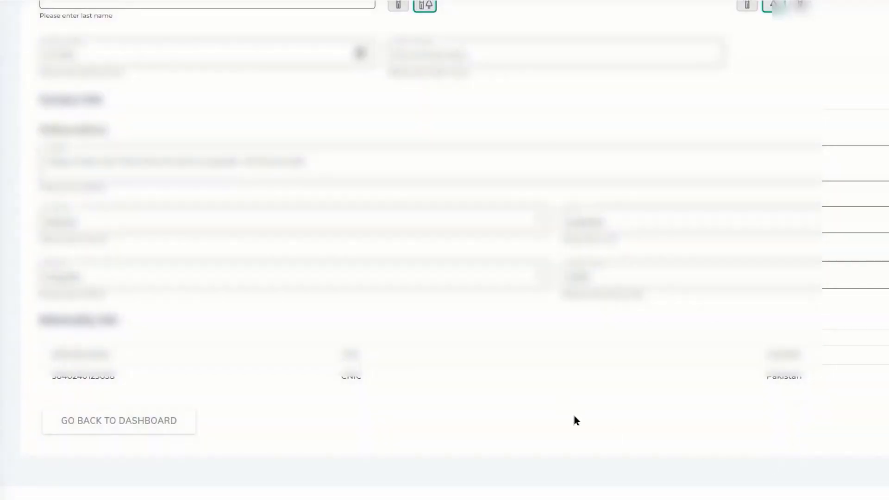
scroll(574, 420, up, 5)
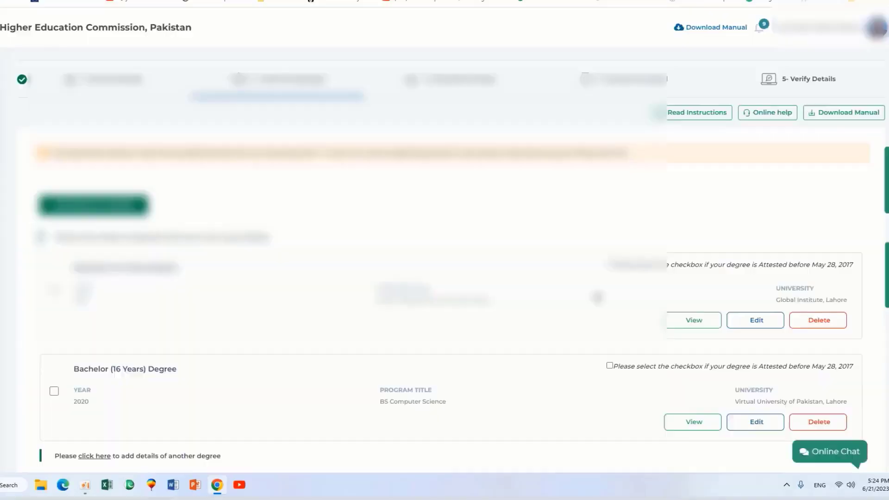
scroll(451, 263, down, 3)
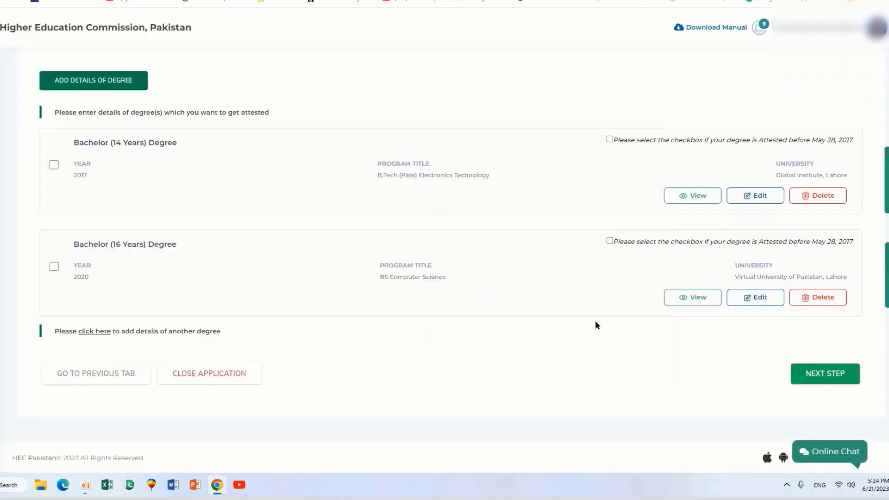
scroll(86, 192, up, 2)
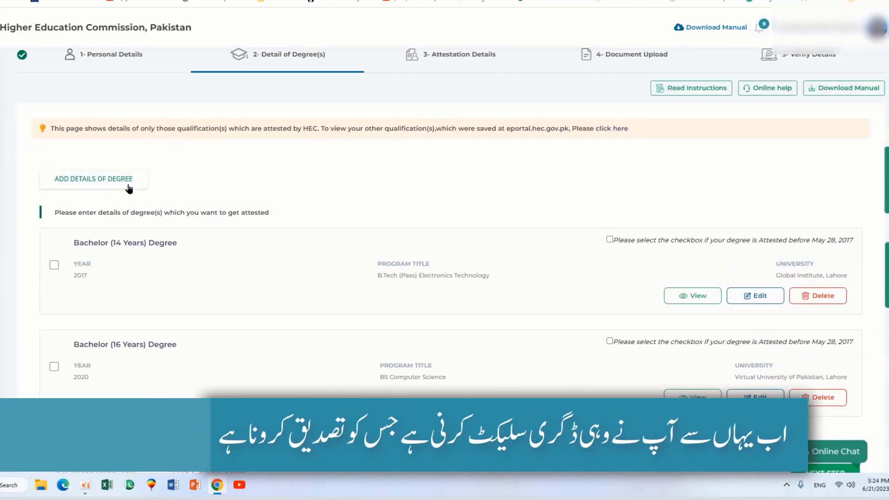
click(54, 266)
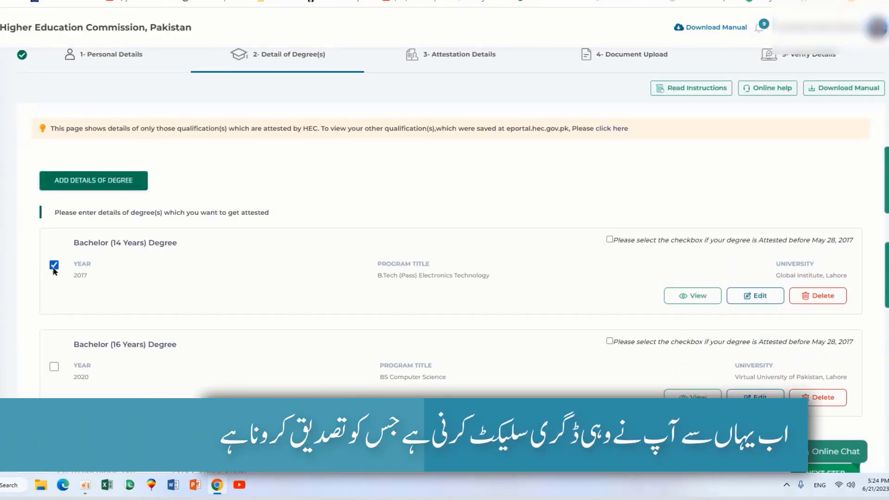
click(54, 367)
Cancel the pre-2017 legacy attestation details, re-tick the 14-year degree, and proceed
scroll(357, 367, down, 2)
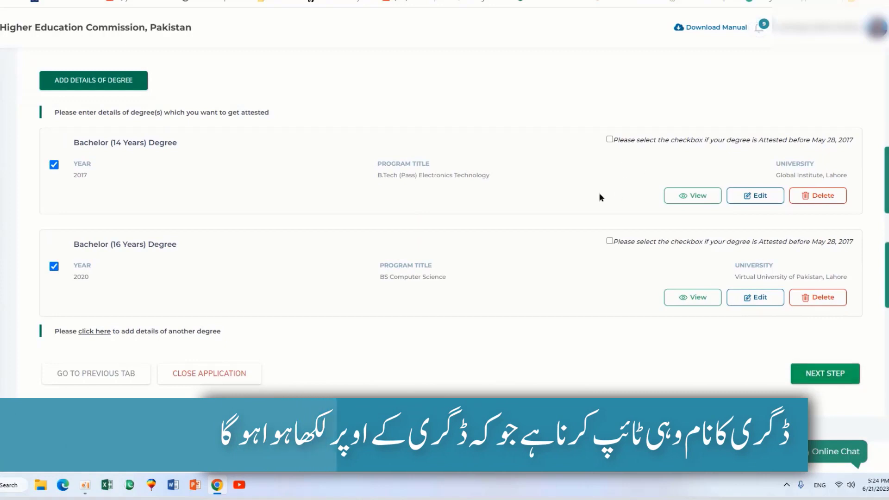
scroll(602, 193, up, 2)
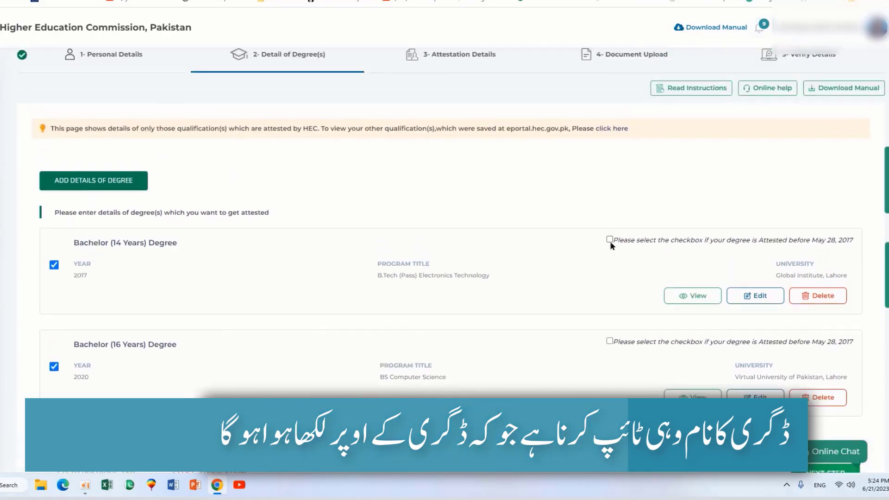
click(54, 264)
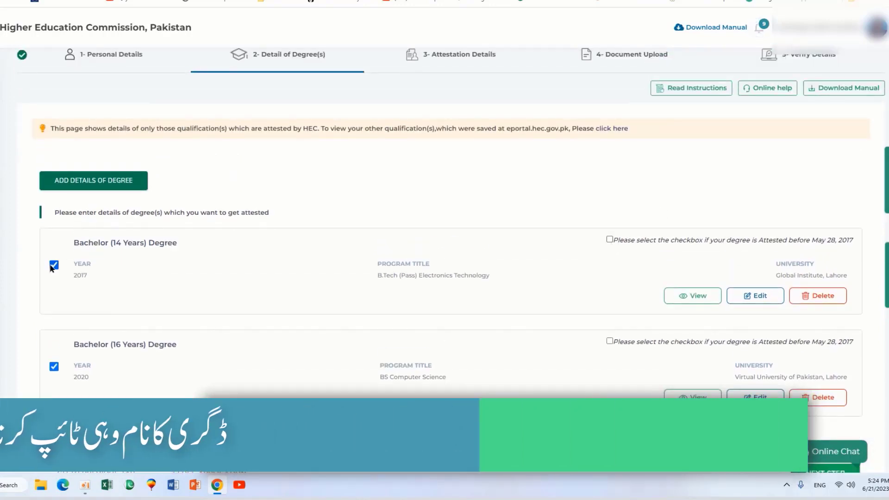
click(609, 240)
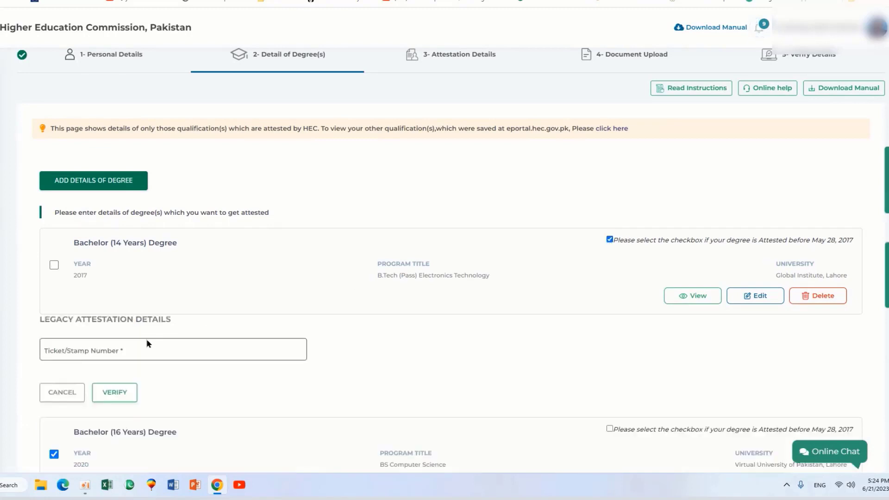
scroll(144, 336, down, 2)
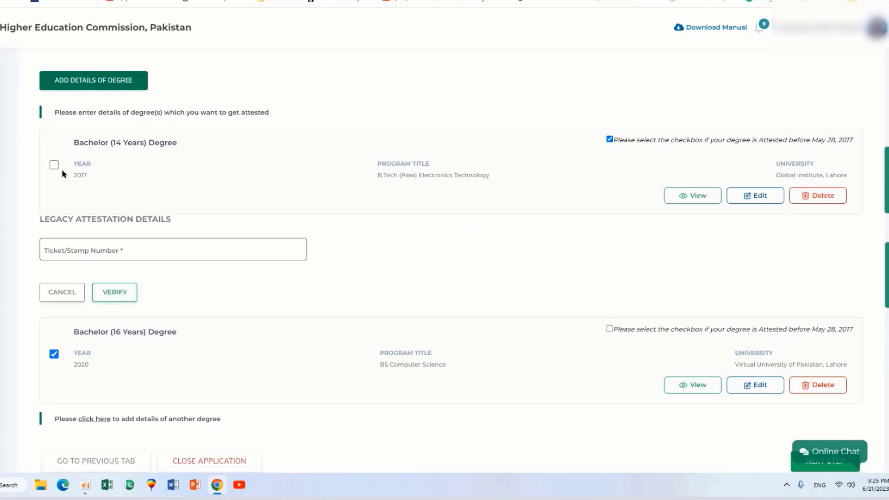
click(69, 291)
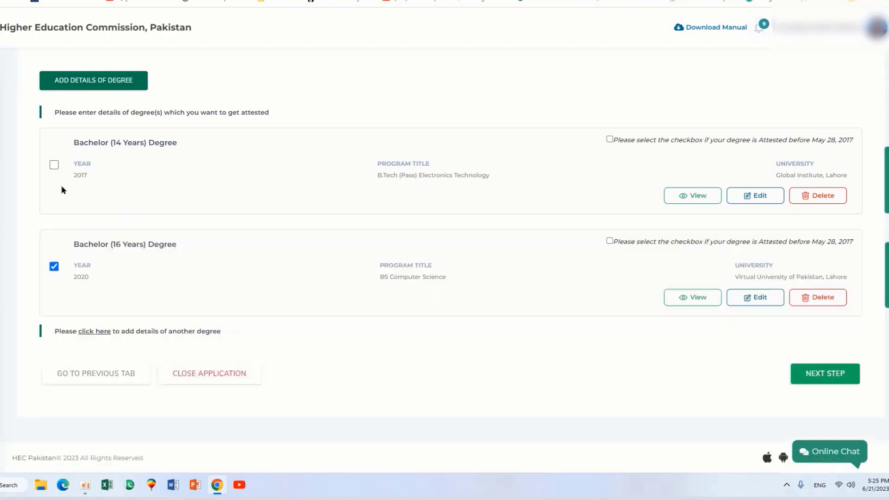
click(54, 164)
click(822, 379)
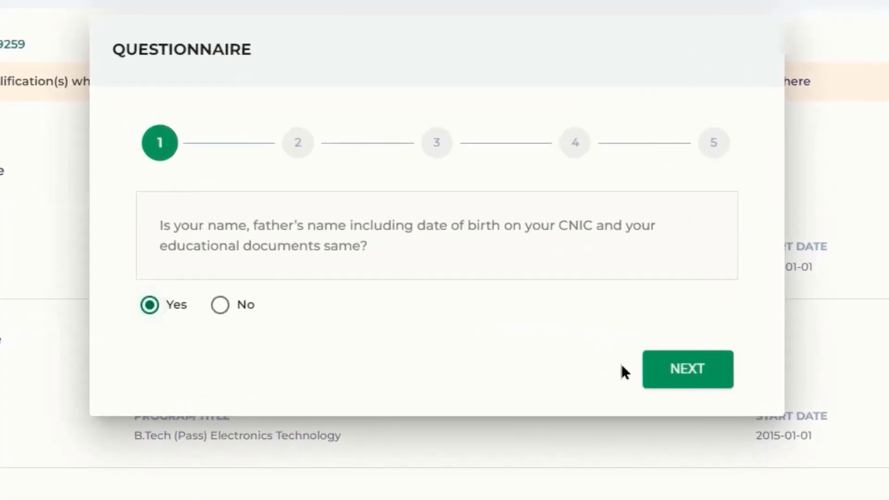
Answer Yes to each of the five questionnaire questions
click(547, 302)
click(170, 312)
click(685, 369)
click(155, 330)
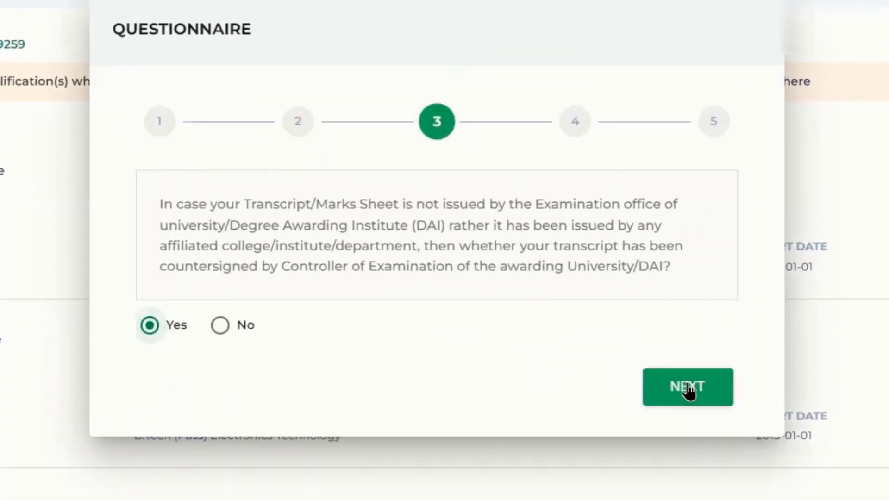
click(676, 391)
click(148, 308)
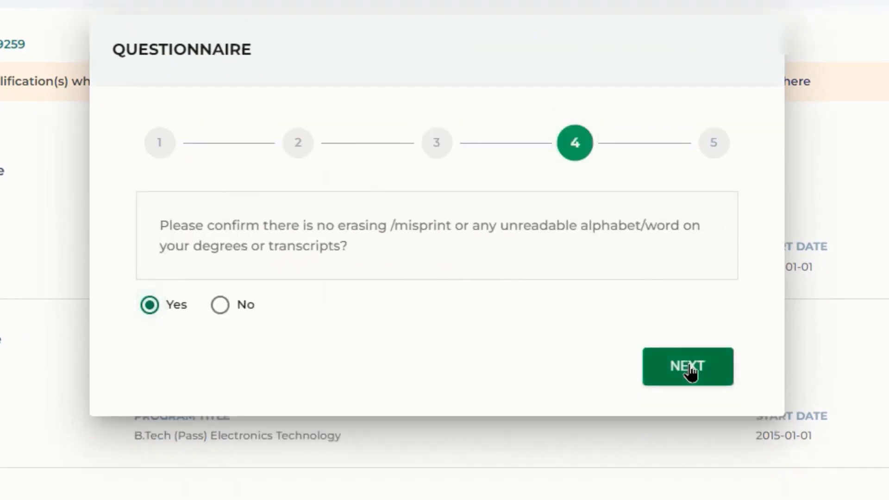
click(690, 370)
click(149, 307)
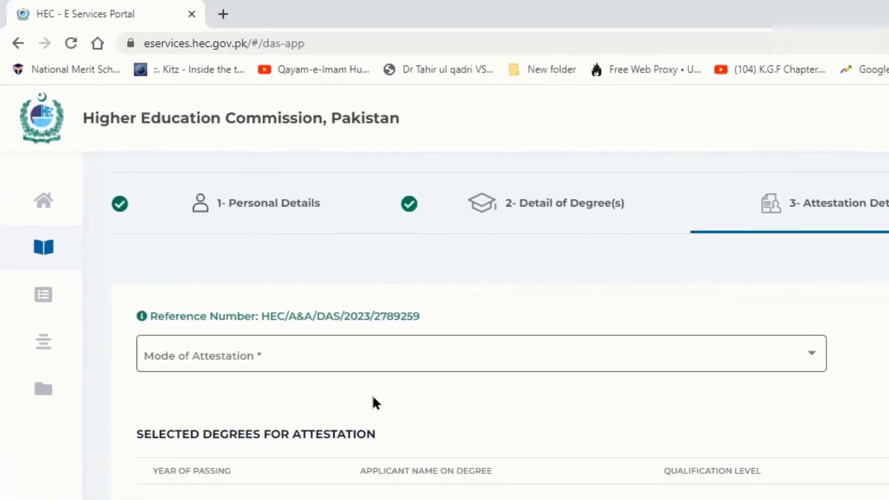
Set Attestation Through Courier, sent from Inside Pakistan, with district Lahore, then return to degree details
click(357, 366)
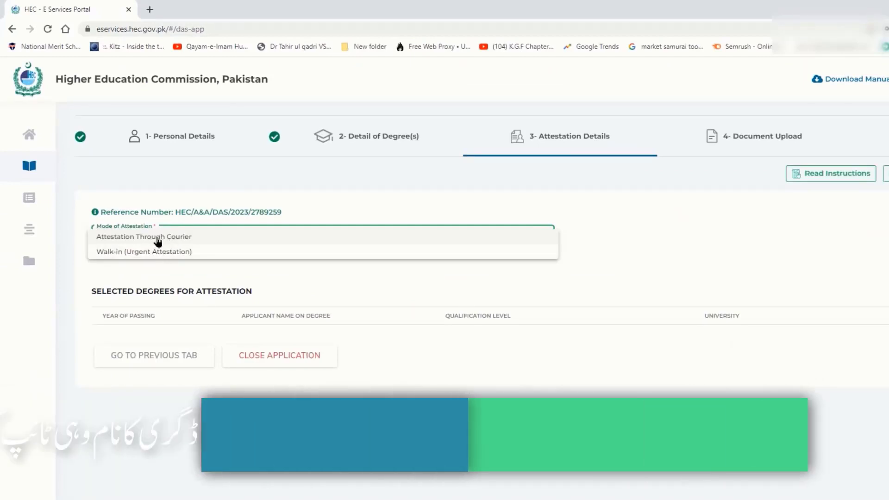
click(157, 239)
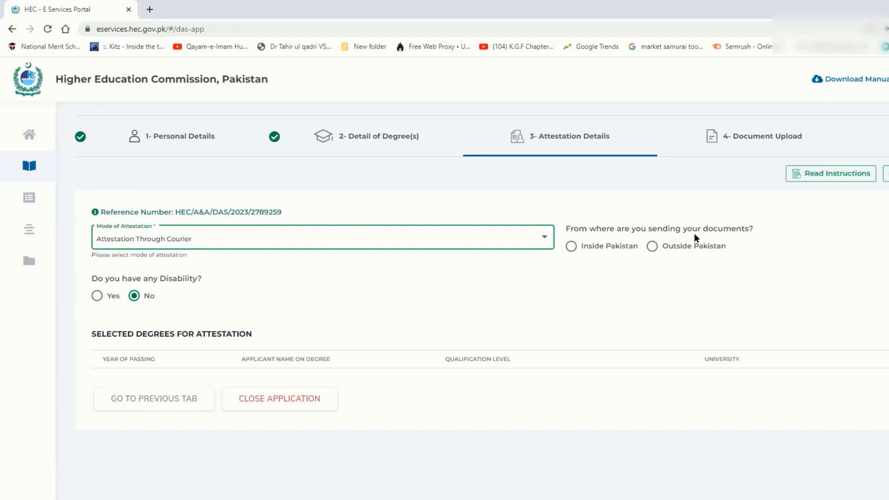
click(573, 246)
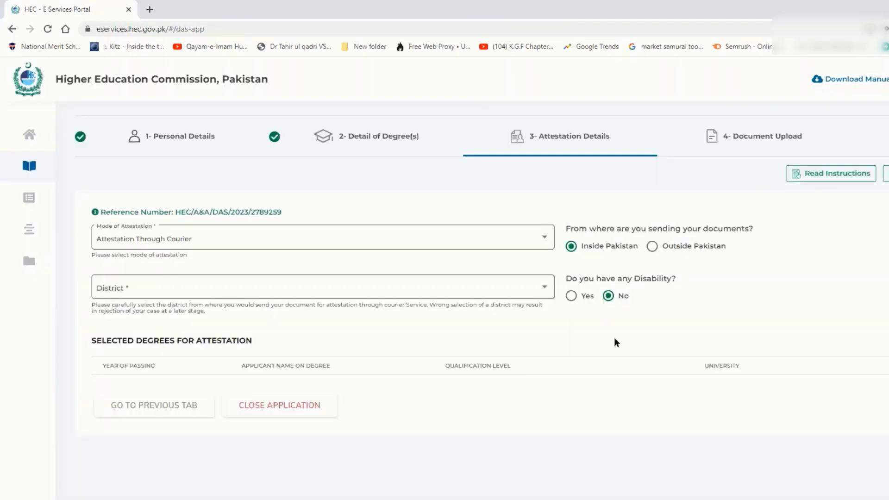
click(147, 283)
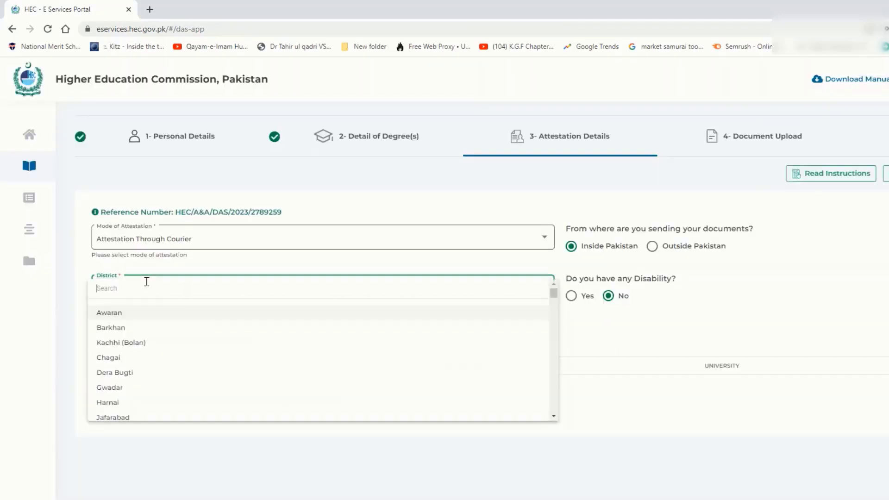
text(Lah)
click(108, 341)
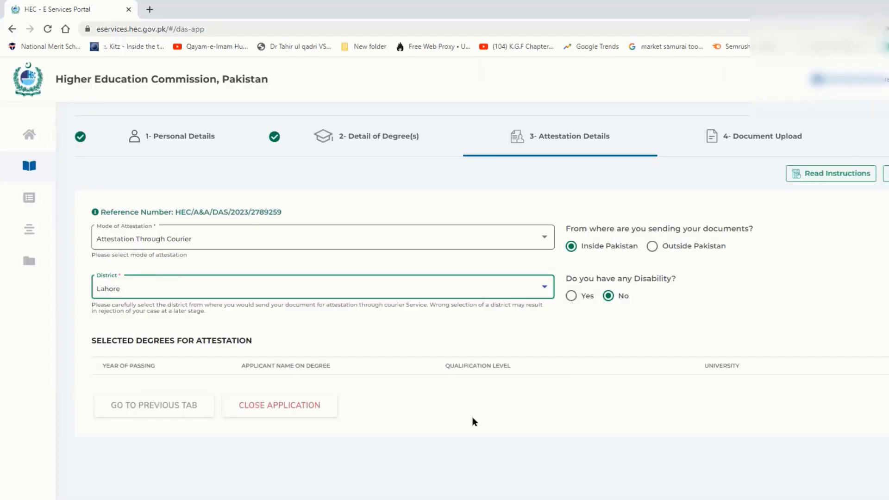
click(155, 358)
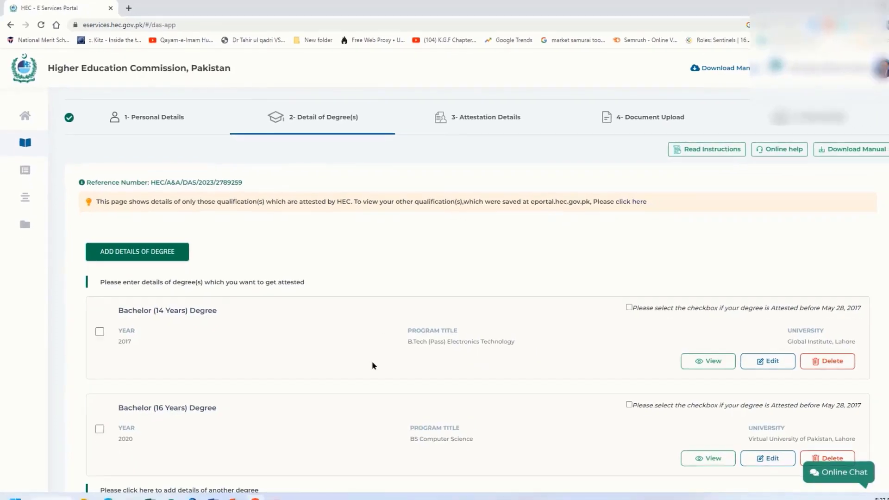
Mark the Bachelor (14 Years) degree for attestation and continue to attestation details
scroll(144, 353, down, 3)
click(100, 198)
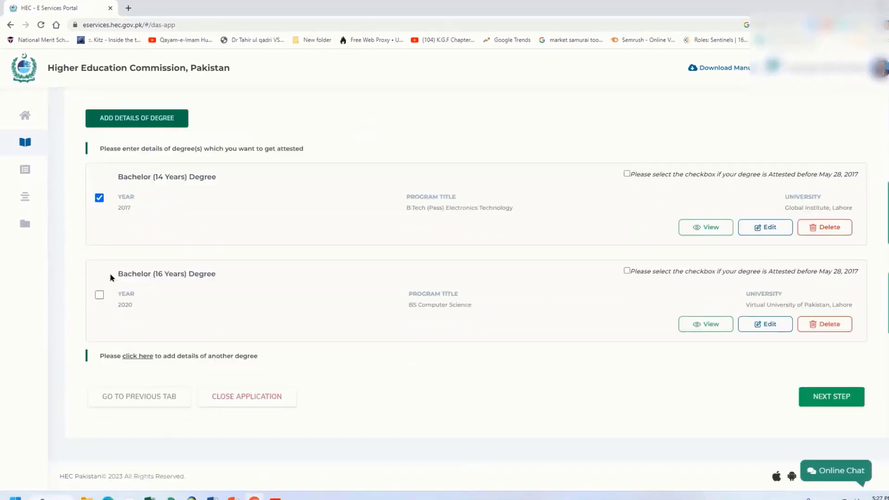
click(831, 397)
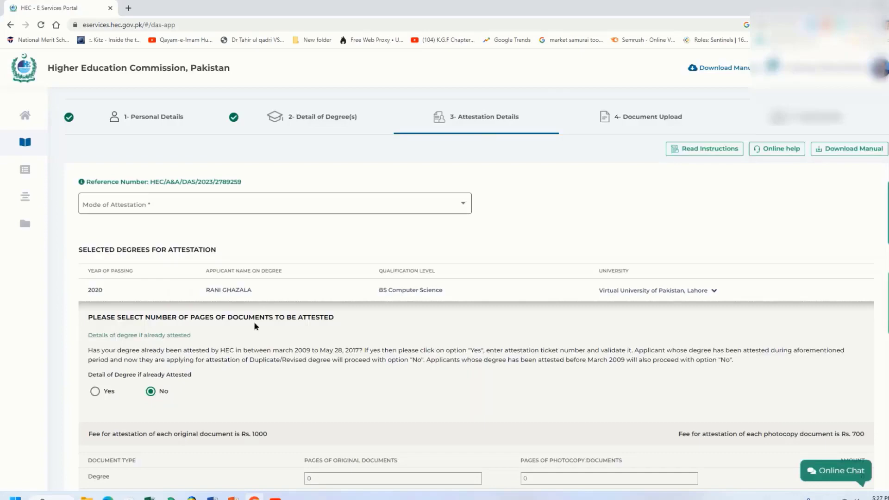
Change the Mode of Attestation from Walk-in (Urgent Attestation) to Attestation Through Courier
scroll(255, 325, down, 5)
scroll(308, 208, up, 5)
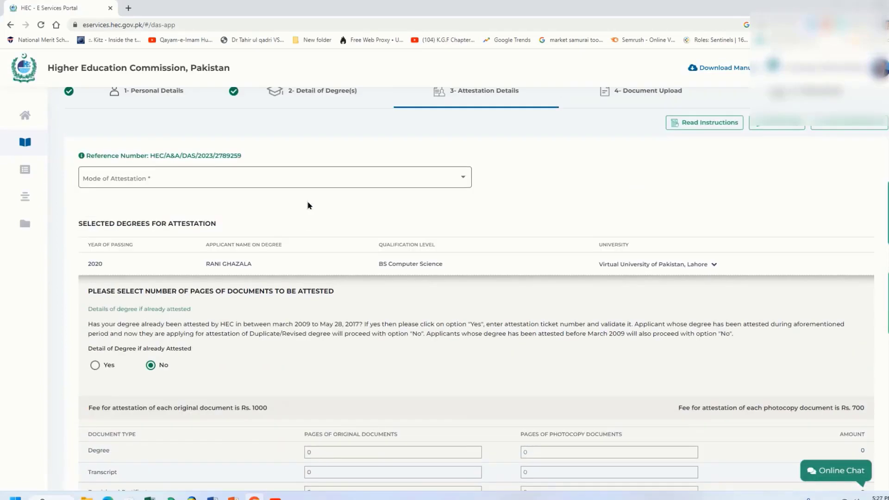
click(90, 177)
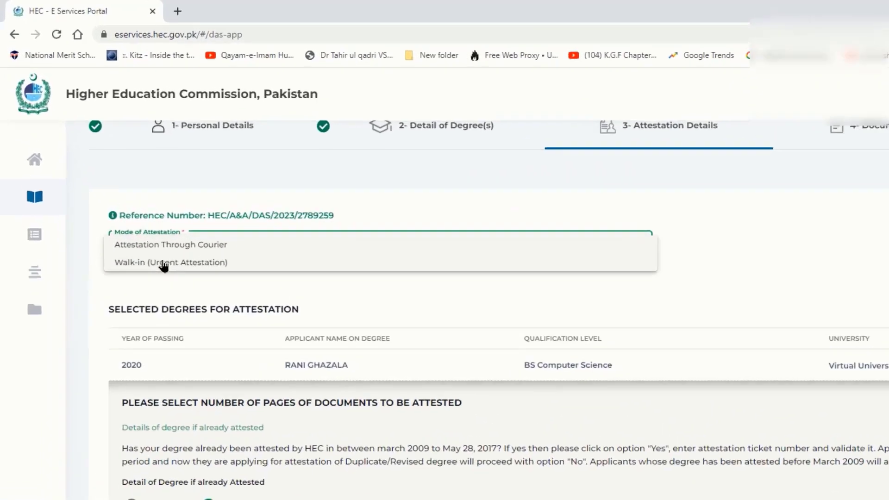
click(118, 190)
click(125, 180)
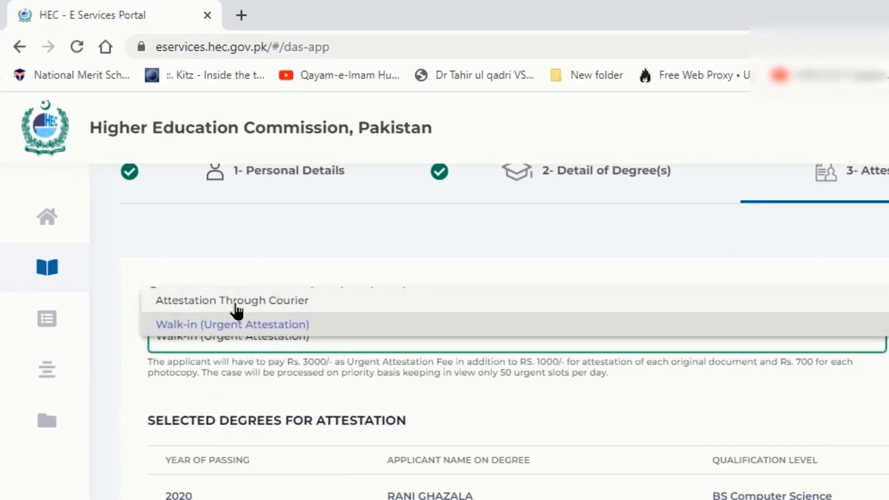
click(236, 303)
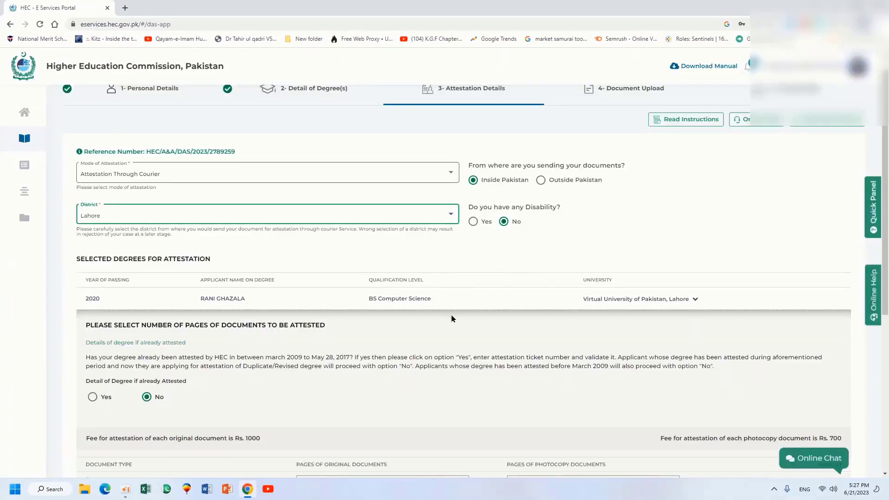
Request 1 original degree page and 1 transcript page (Rs. 2000), then 1 page for the next degree
scroll(457, 318, down, 4)
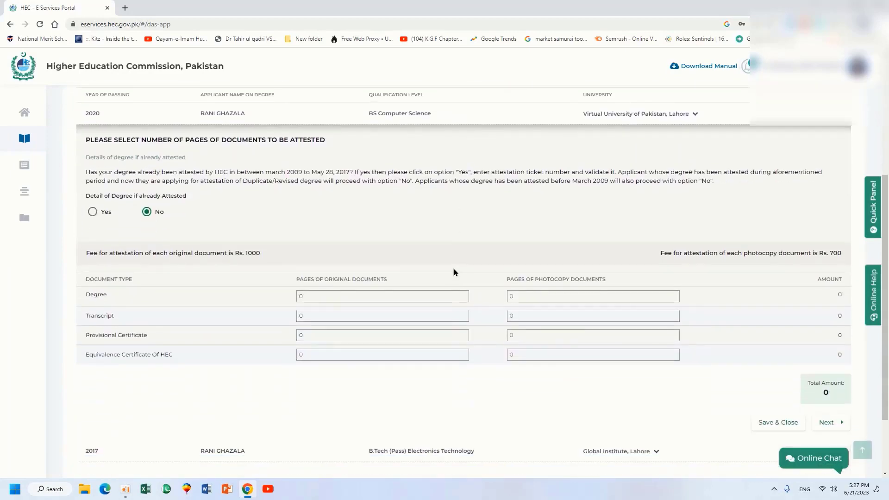
scroll(454, 272, down, 2)
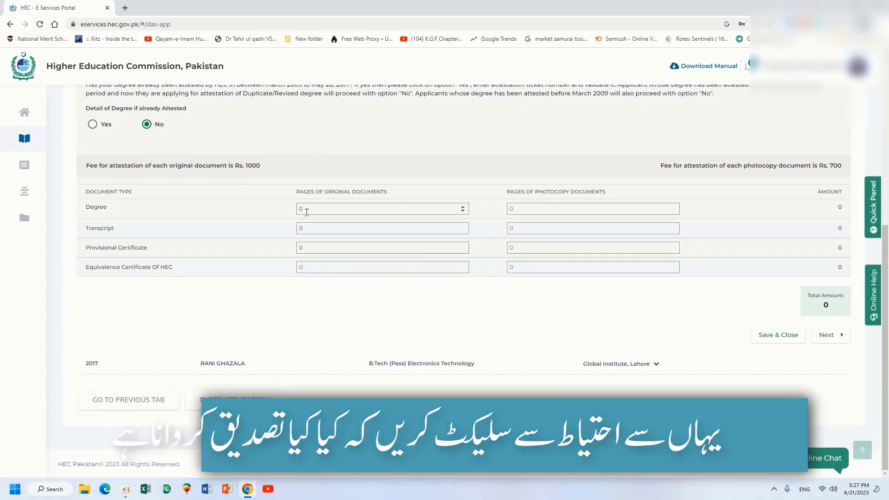
click(464, 207)
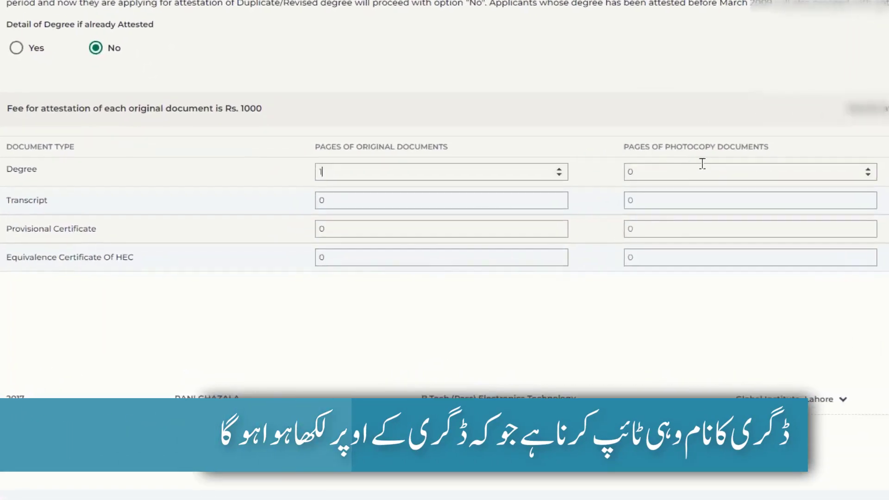
click(559, 197)
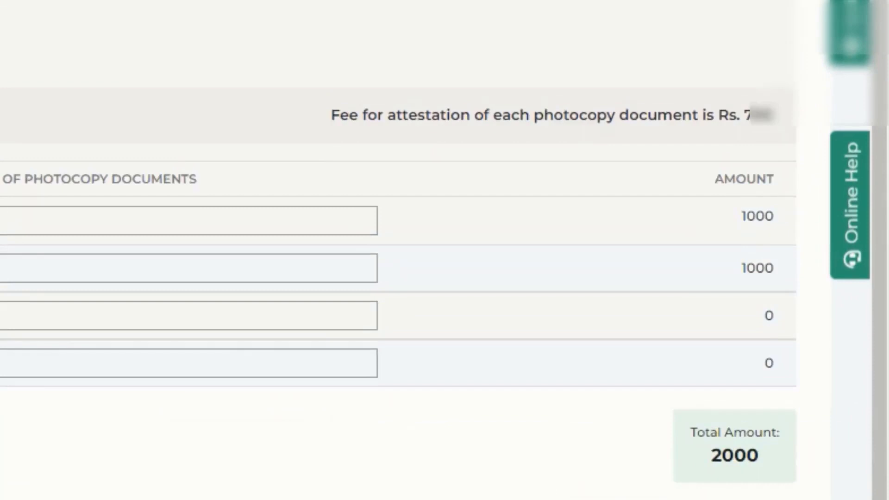
scroll(375, 455, down, 5)
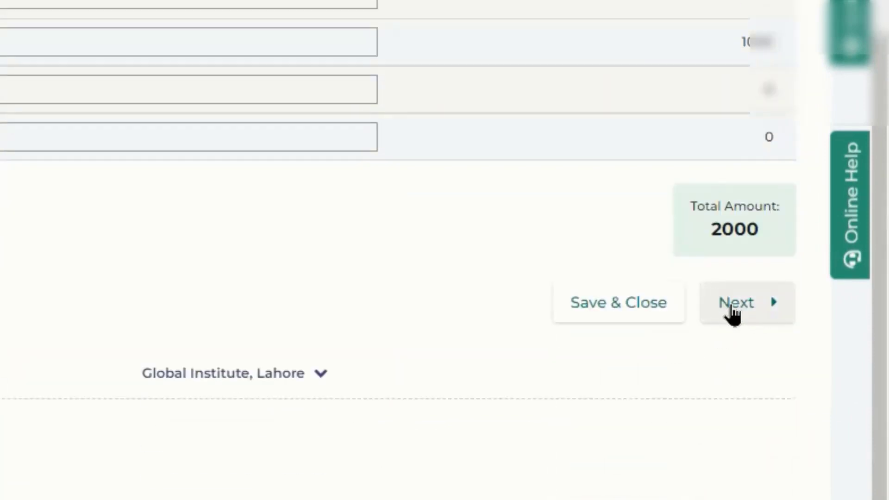
click(735, 306)
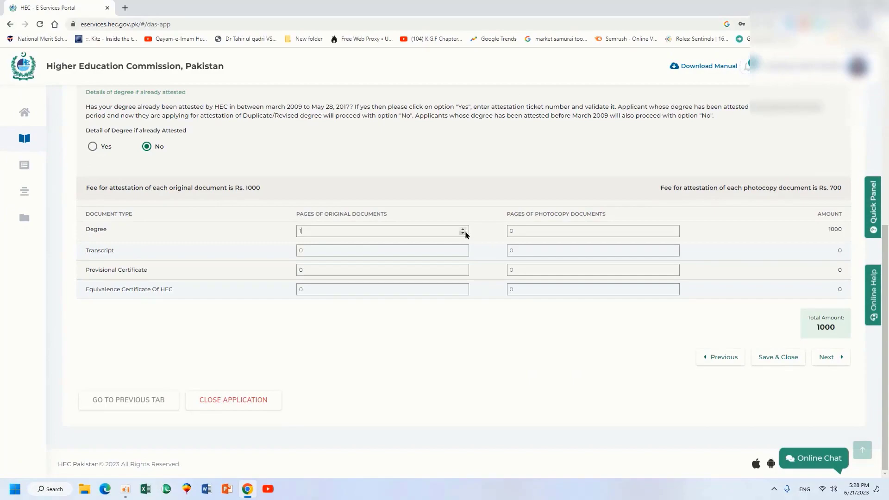
click(462, 248)
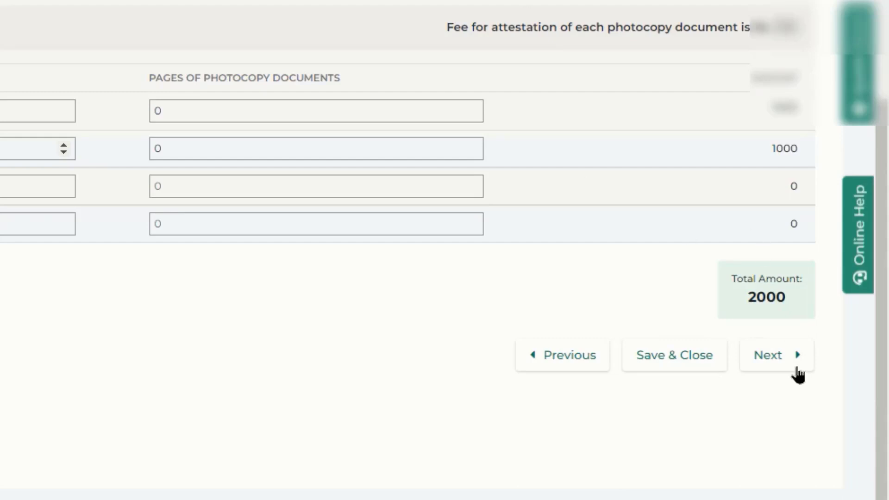
Upload the BS Computer Science degree and transcript copies using the PDF named 1
click(774, 360)
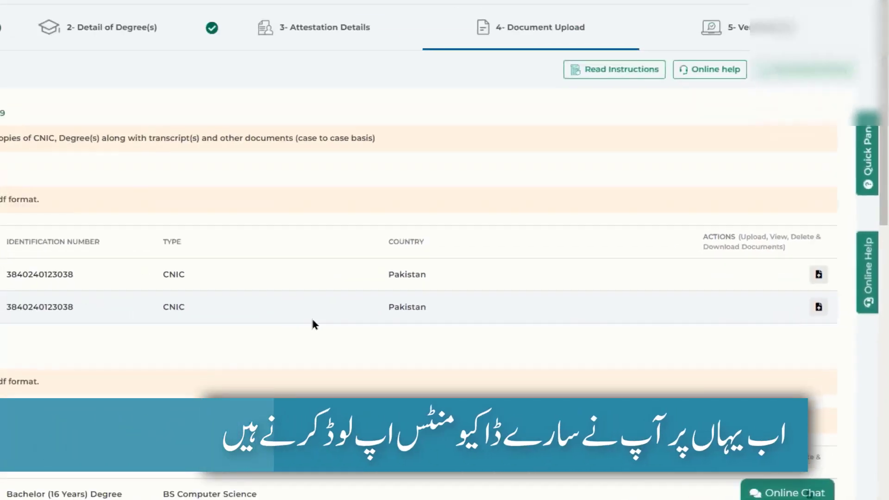
scroll(141, 304, down, 3)
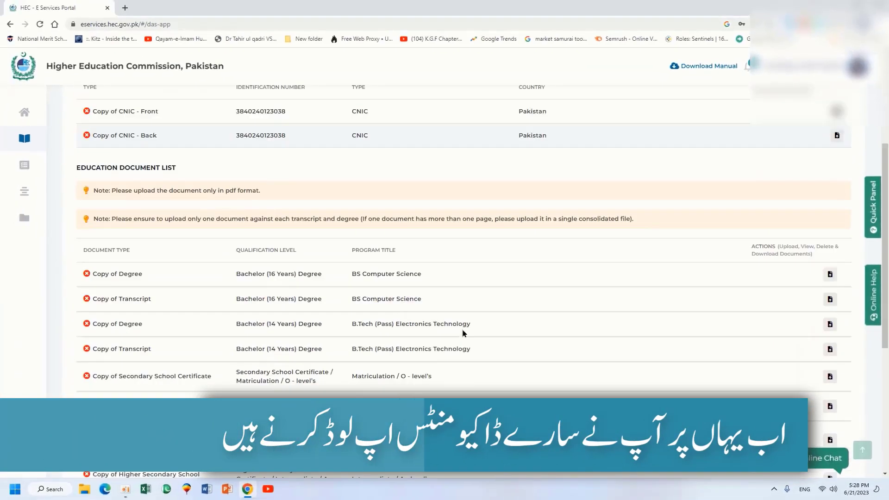
scroll(463, 333, down, 3)
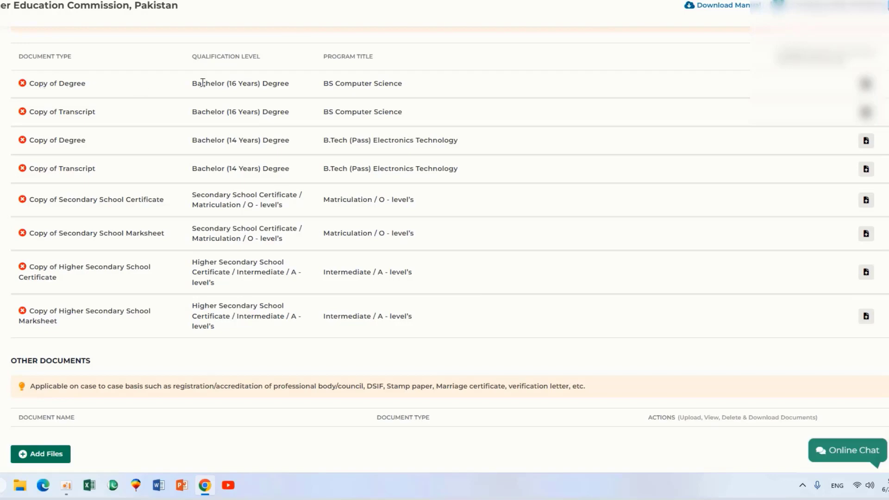
drag(192, 84, 287, 83)
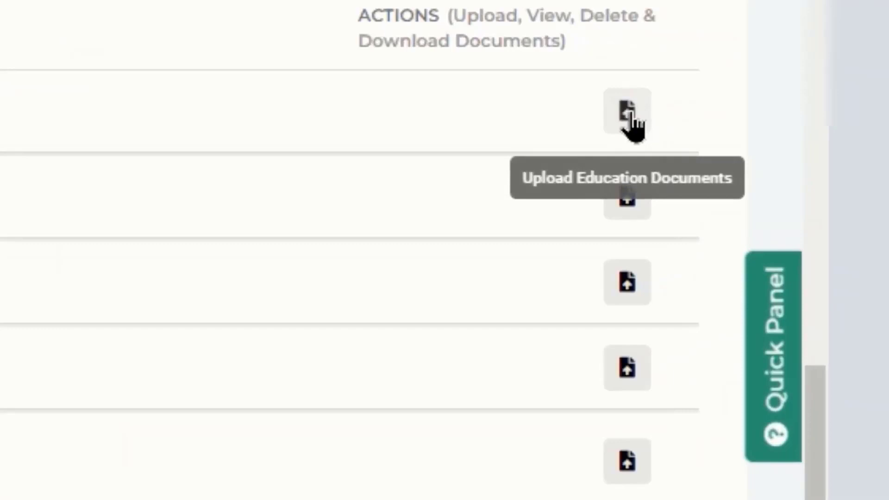
click(630, 115)
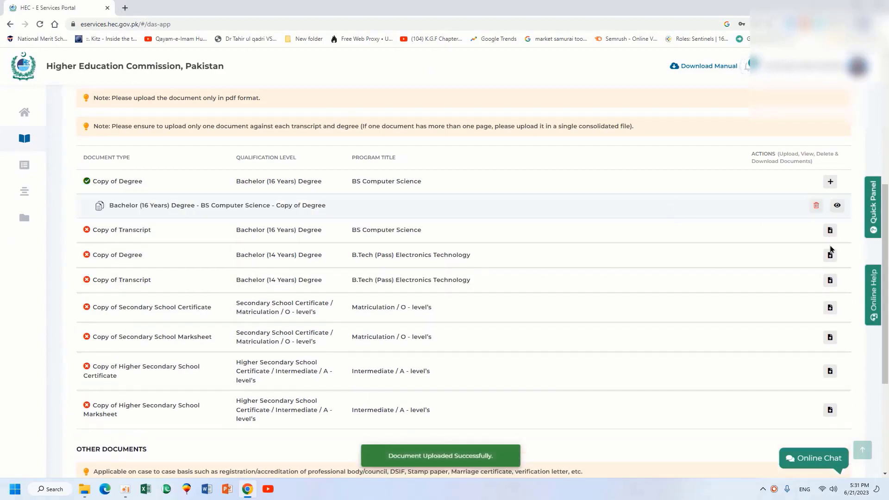
click(830, 230)
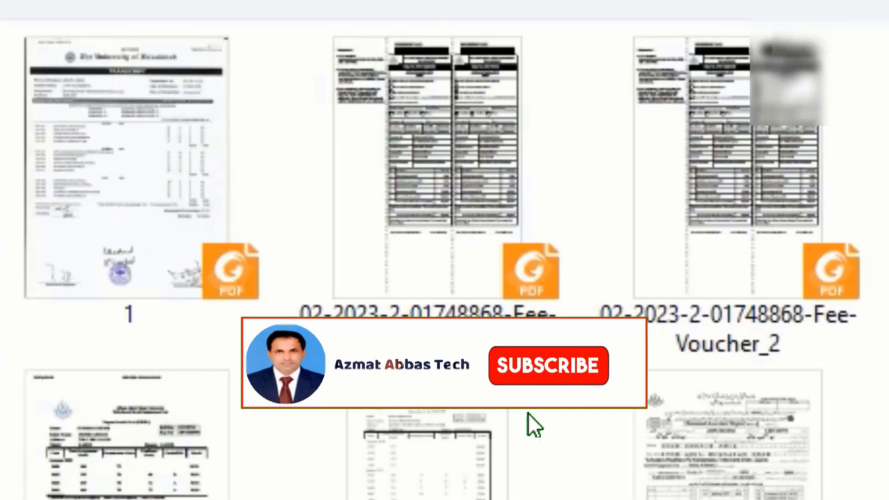
click(124, 139)
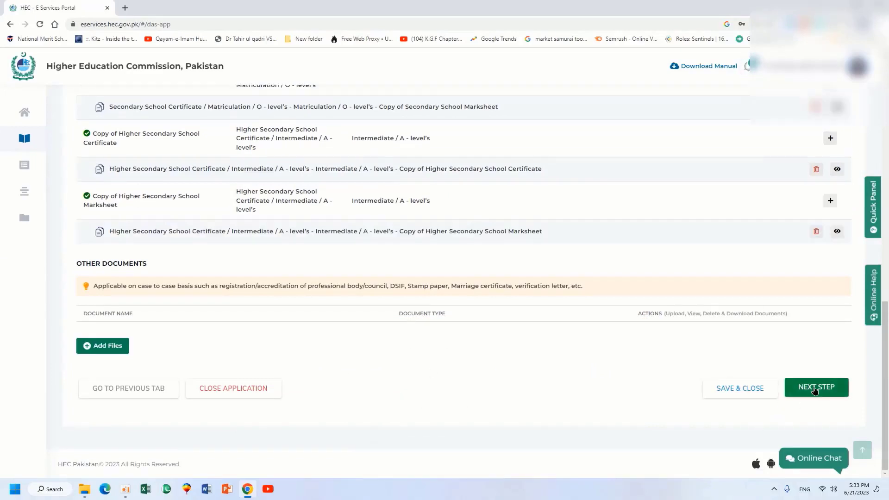
Upload the missing CNIC copy flagged when trying to proceed
click(816, 388)
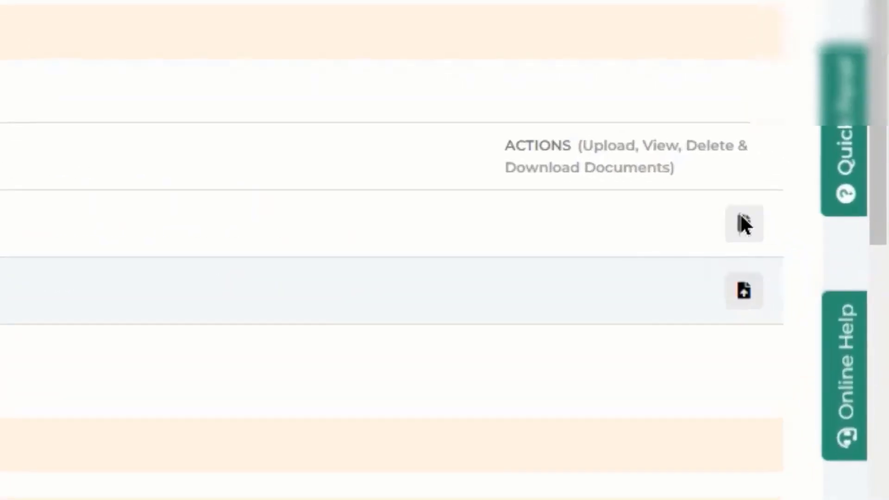
click(743, 224)
double_click(740, 224)
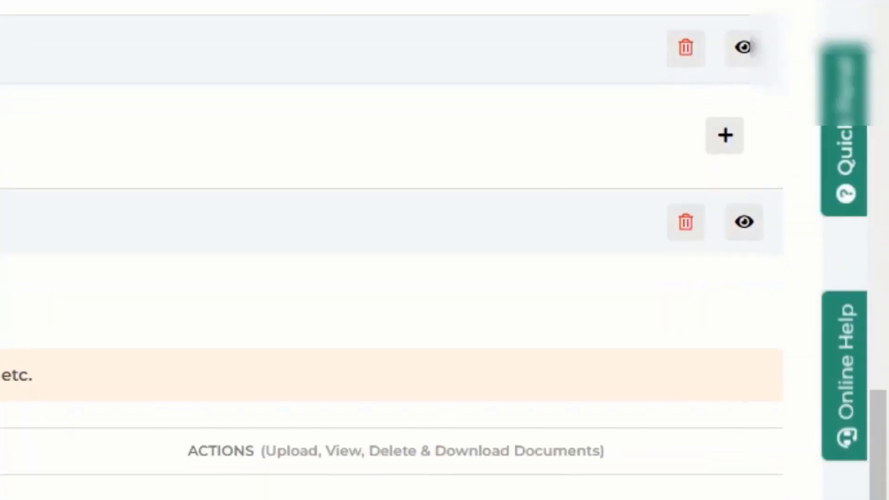
scroll(391, 231, down, 1)
scroll(392, 250, up, 5)
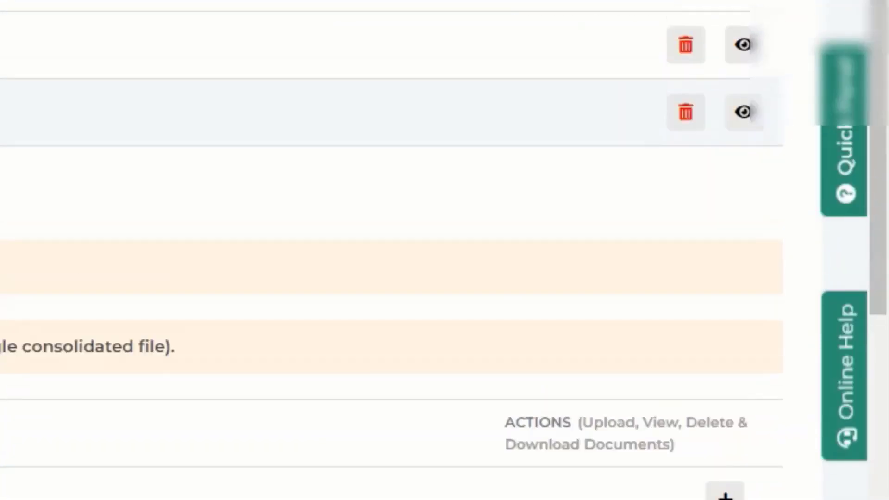
scroll(391, 250, down, 5)
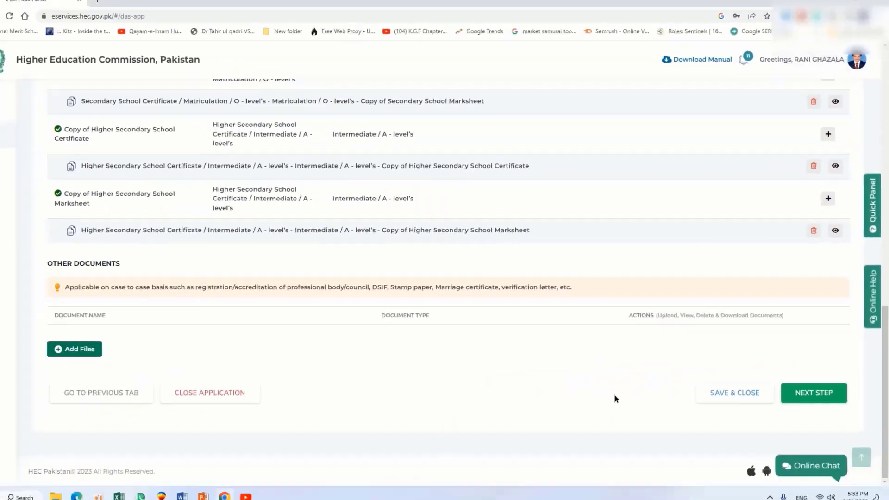
Go to the declaration page and submit the Degree Attestation application
click(753, 273)
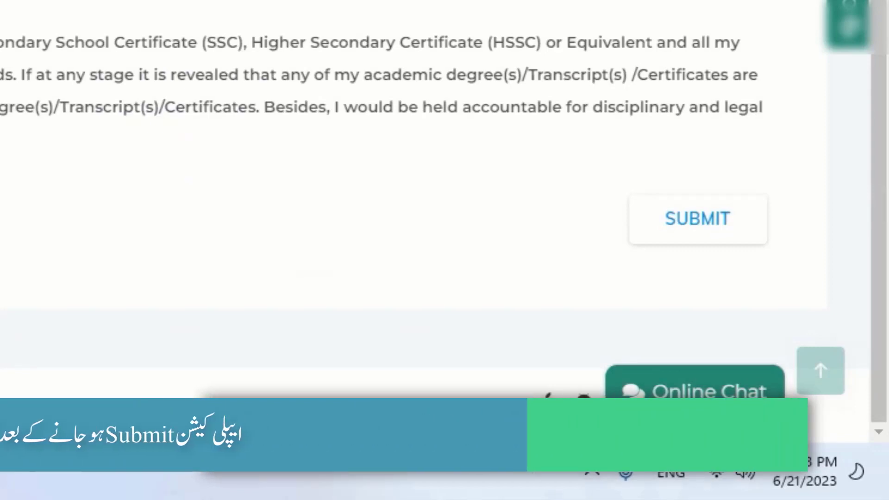
click(734, 222)
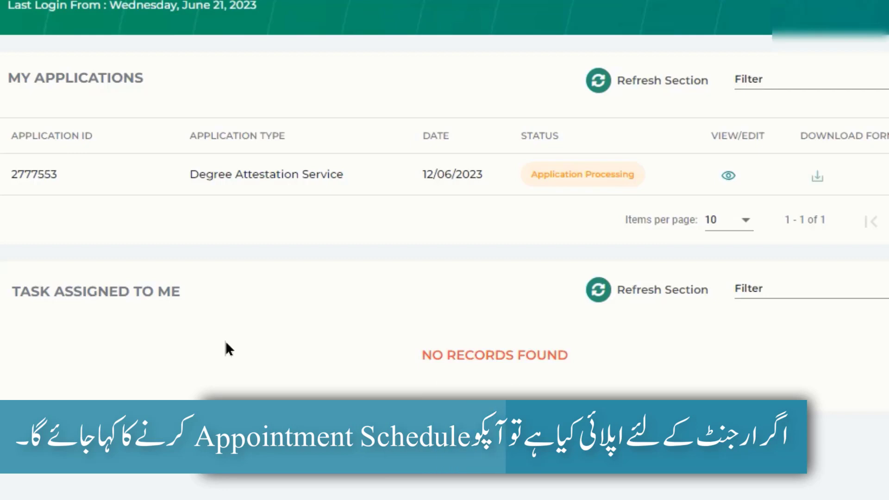
drag(421, 355, 604, 357)
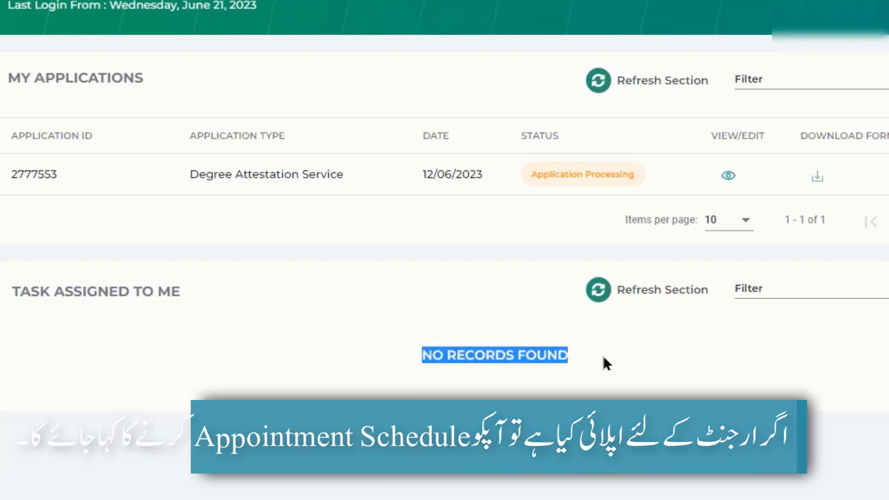
click(604, 358)
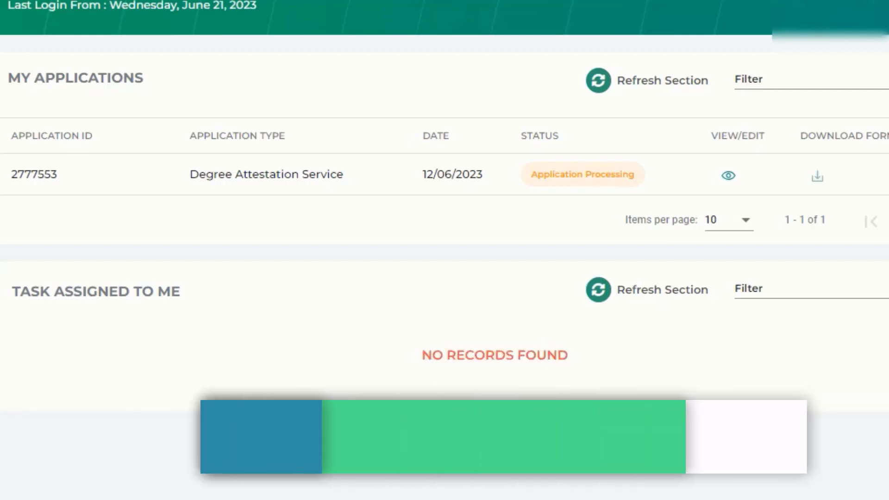